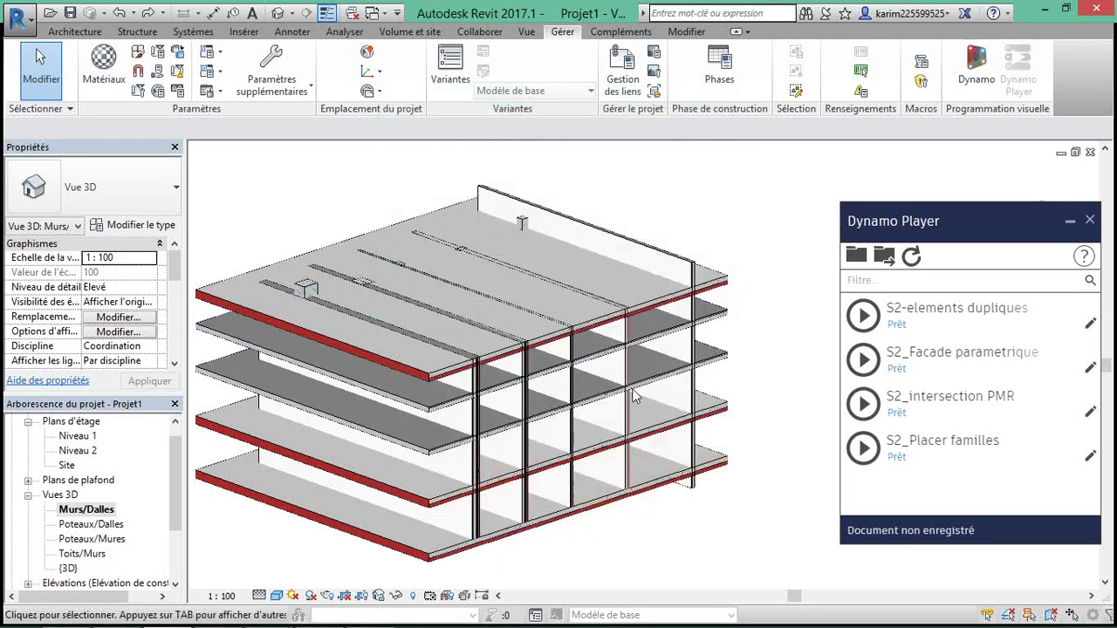
- Open Dynamo Player's folder browser and expand the user's personal folder
middle_drag(640, 392, 765, 489)
mouse_move(714, 555)
shift+middle_down()
mouse_move(632, 518)
mouse_move(576, 510)
shift+middle_up()
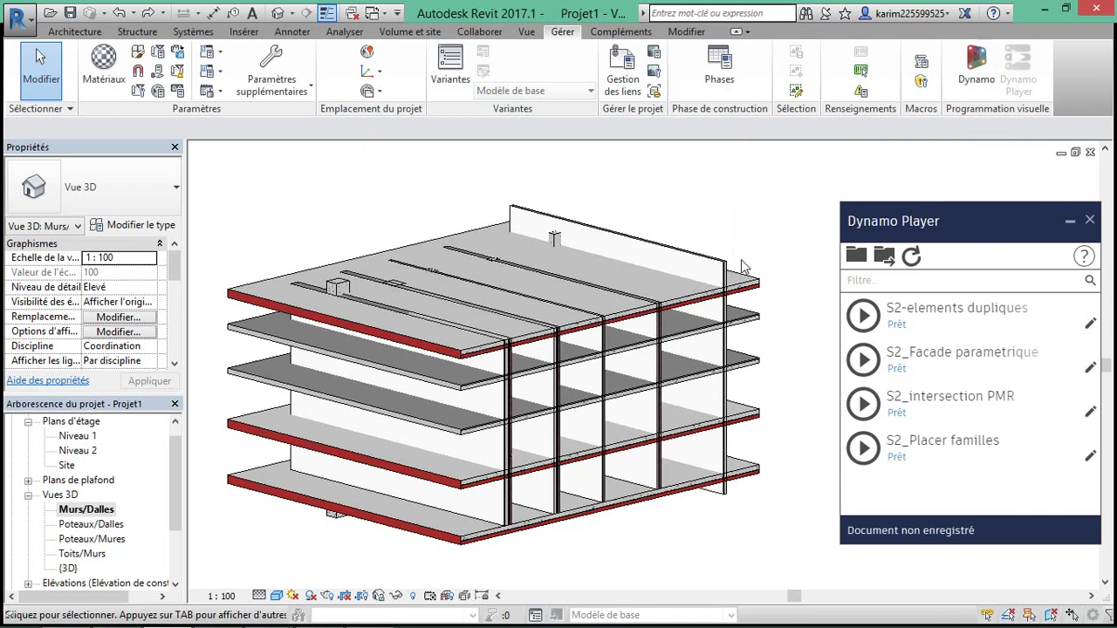
click(852, 260)
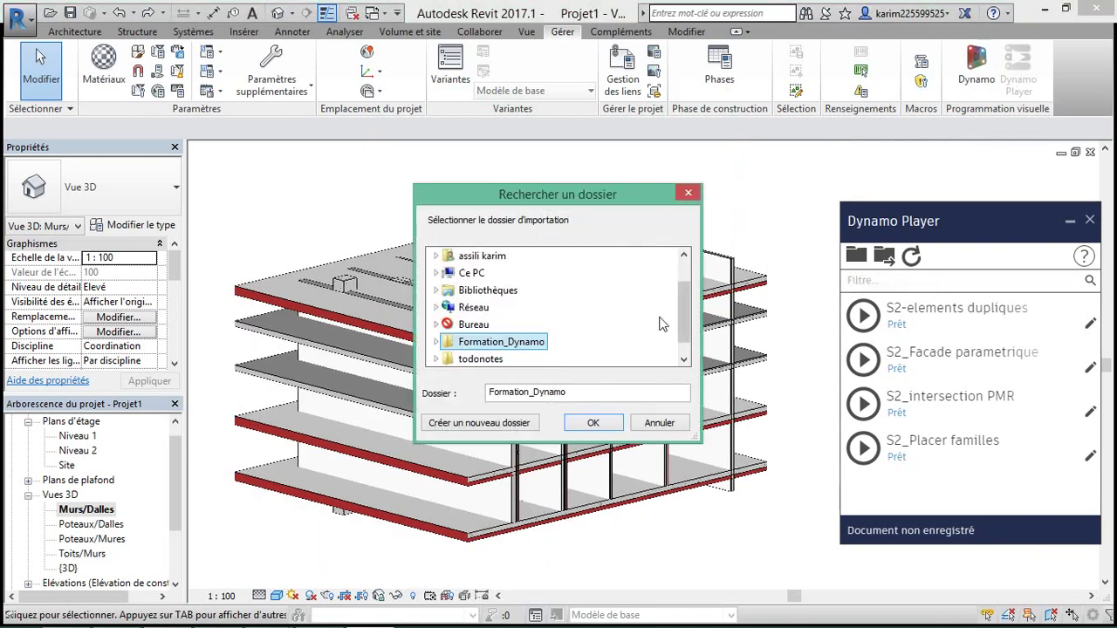
mouse_move(686, 311)
mouse_down()
mouse_move(688, 329)
mouse_move(680, 310)
mouse_up()
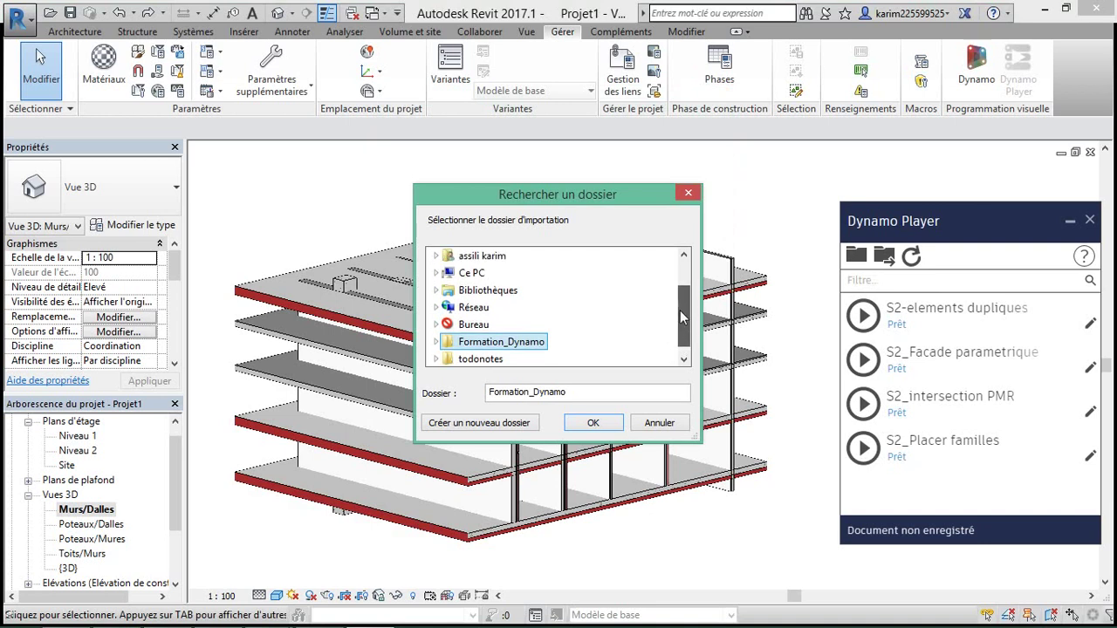
double_click(482, 256)
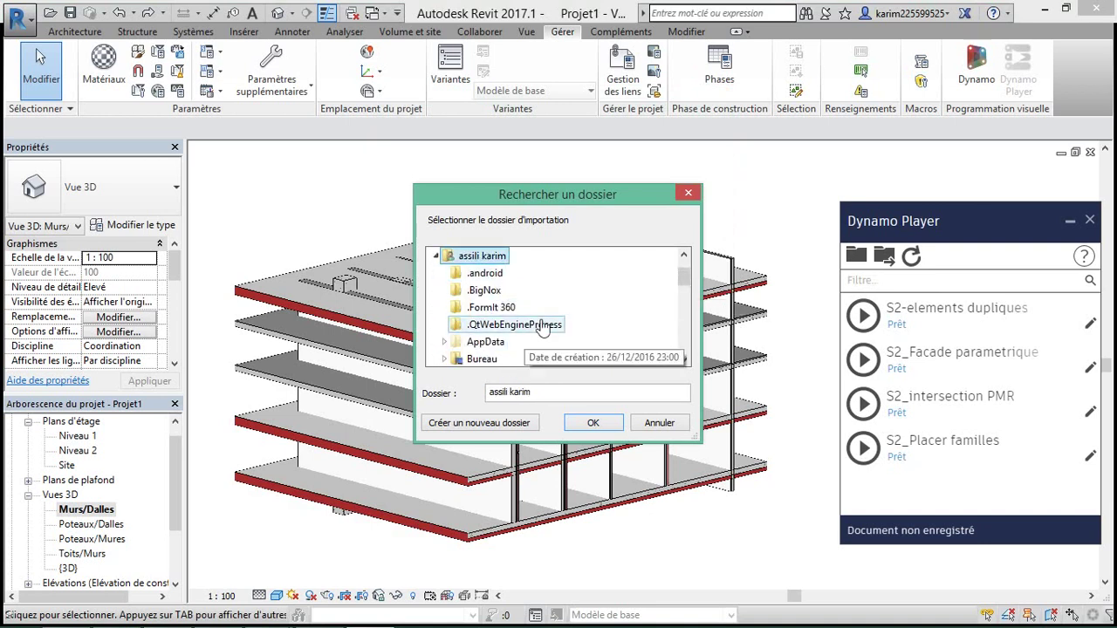
scroll(602, 311, down, 1)
scroll(602, 311, down, 1)
scroll(602, 312, down, 1)
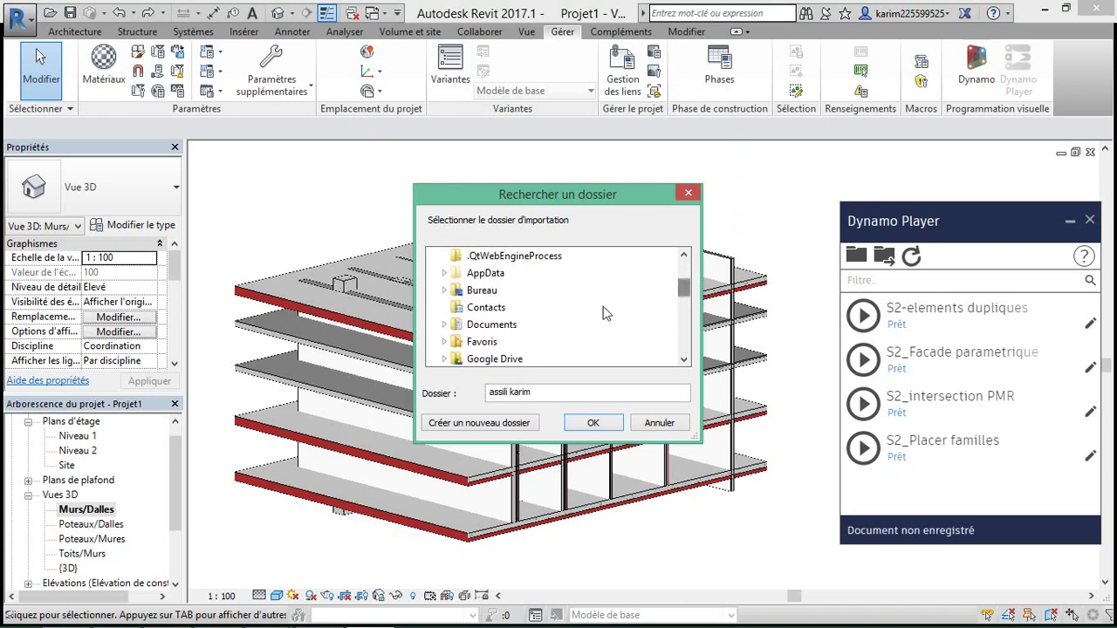
- Set Documents > 2017 > Dynamo script > clash test as the Dynamo Player script folder
double_click(485, 325)
double_click(485, 307)
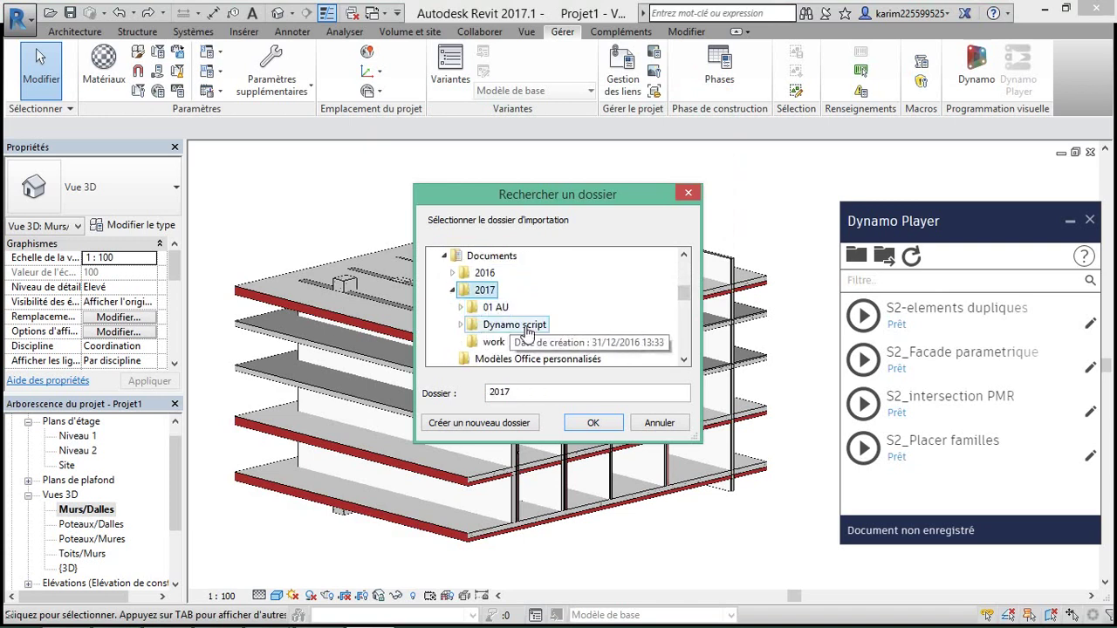
double_click(513, 324)
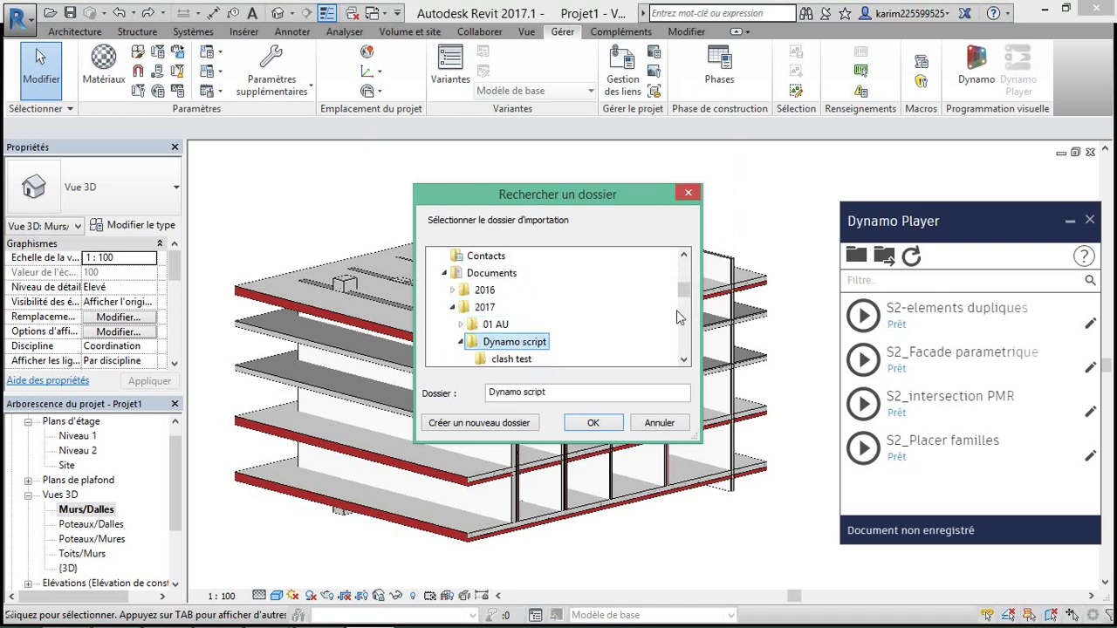
click(684, 359)
click(683, 358)
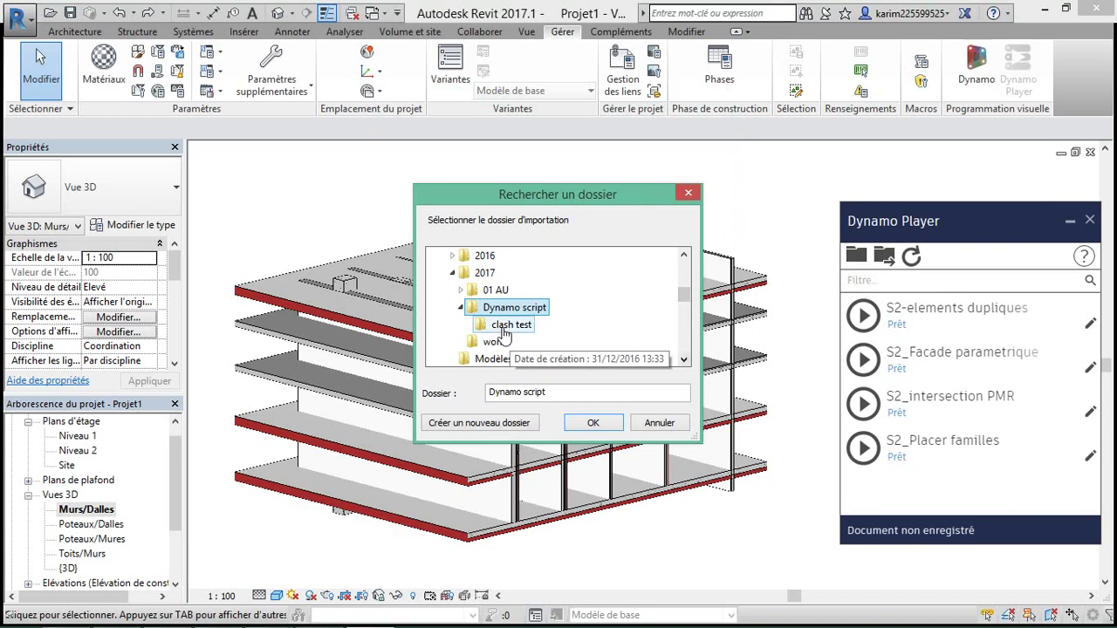
click(512, 327)
click(592, 423)
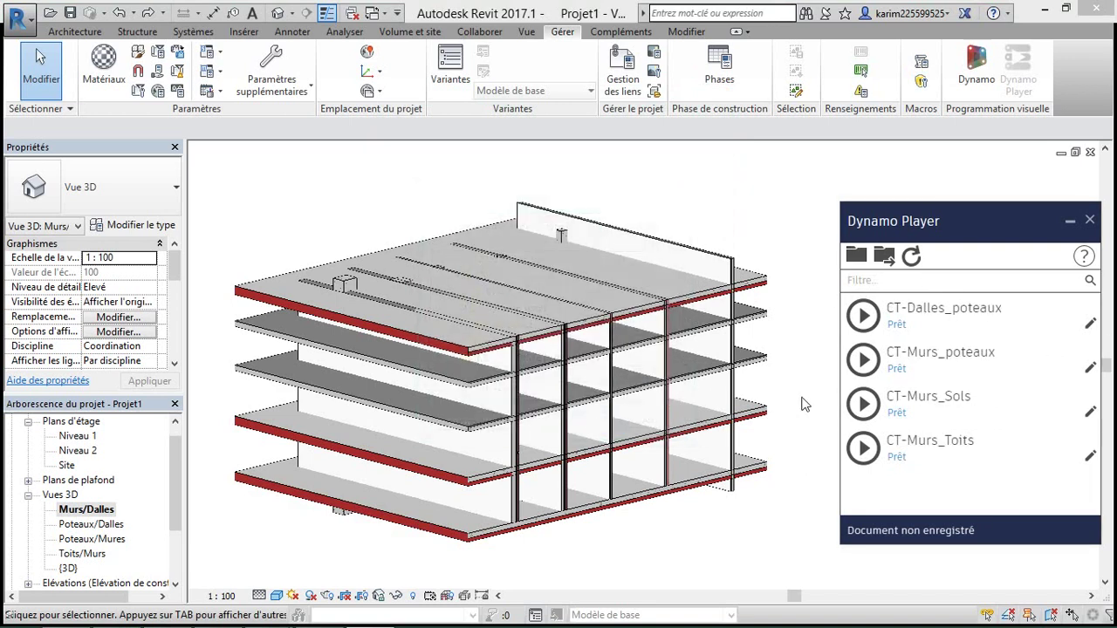
mouse_move(705, 341)
middle_down()
mouse_move(715, 324)
mouse_move(711, 393)
middle_up()
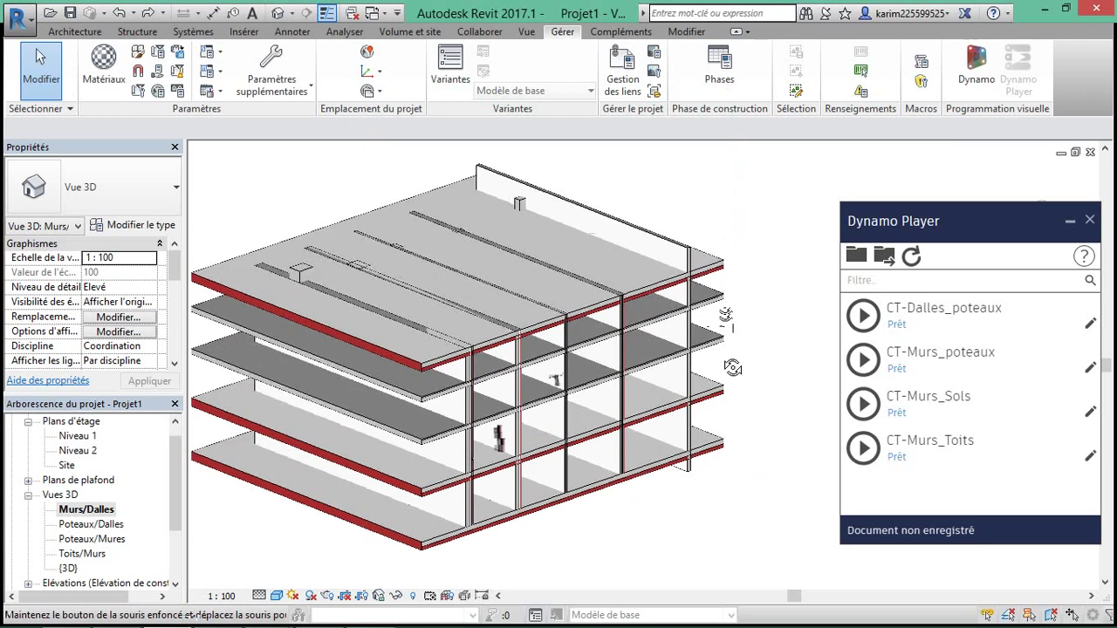
scroll(502, 541, up, 2)
scroll(511, 375, up, 2)
scroll(511, 331, up, 2)
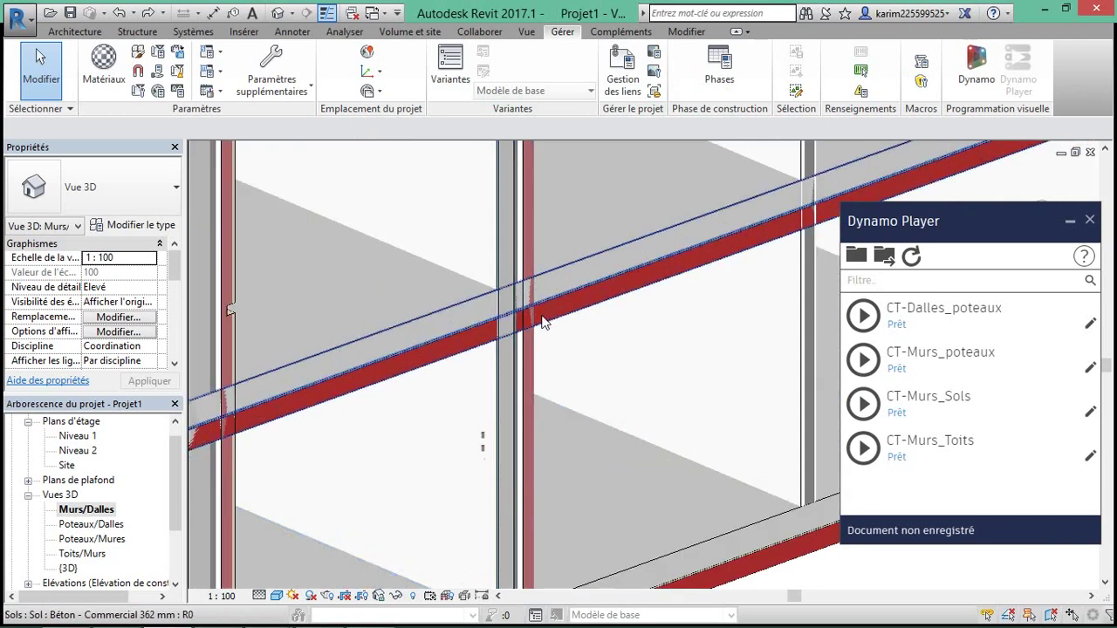
scroll(576, 305, up, 2)
scroll(575, 349, down, 2)
scroll(571, 428, down, 2)
scroll(588, 404, down, 2)
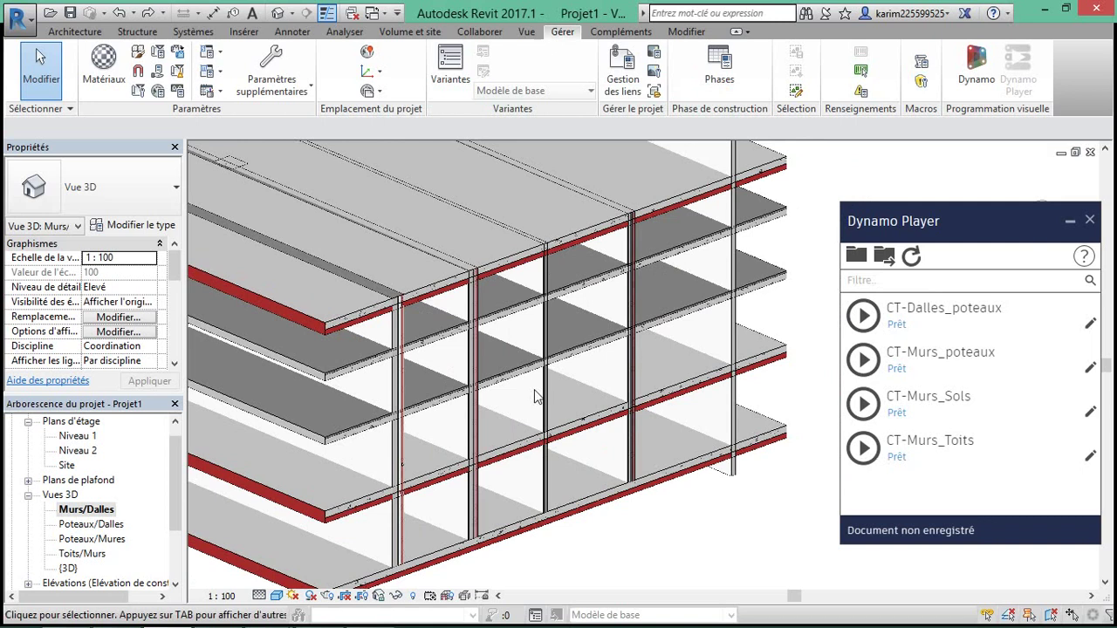
scroll(591, 305, down, 2)
- Run Vérification des interférences with Murs against Sols to show the wall–floor clash report
click(478, 31)
mouse_move(921, 79)
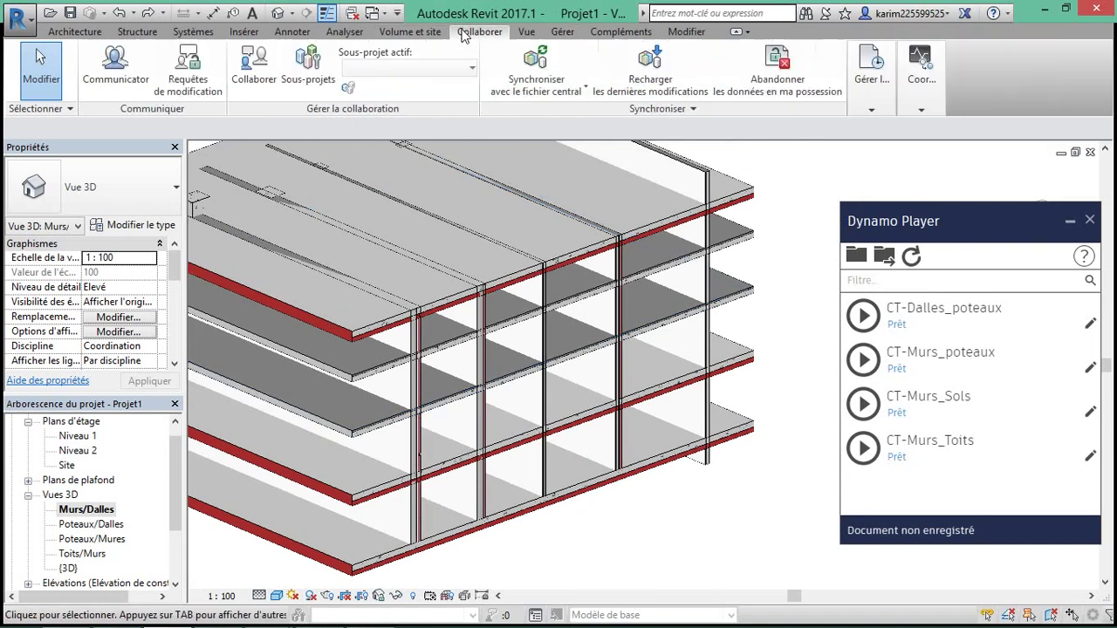
click(1065, 131)
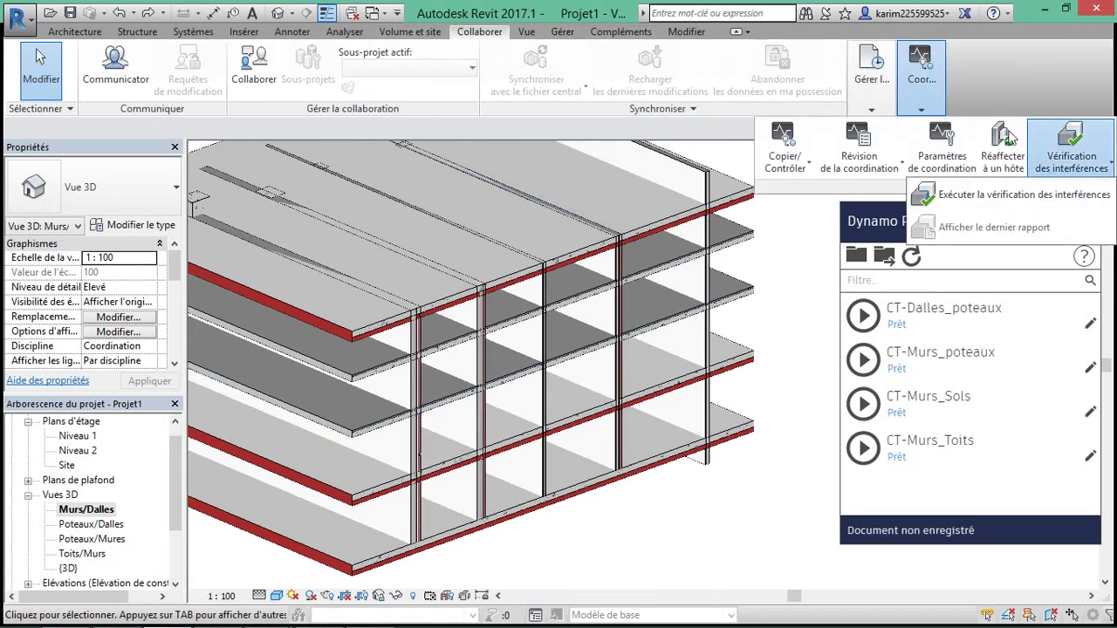
click(1013, 190)
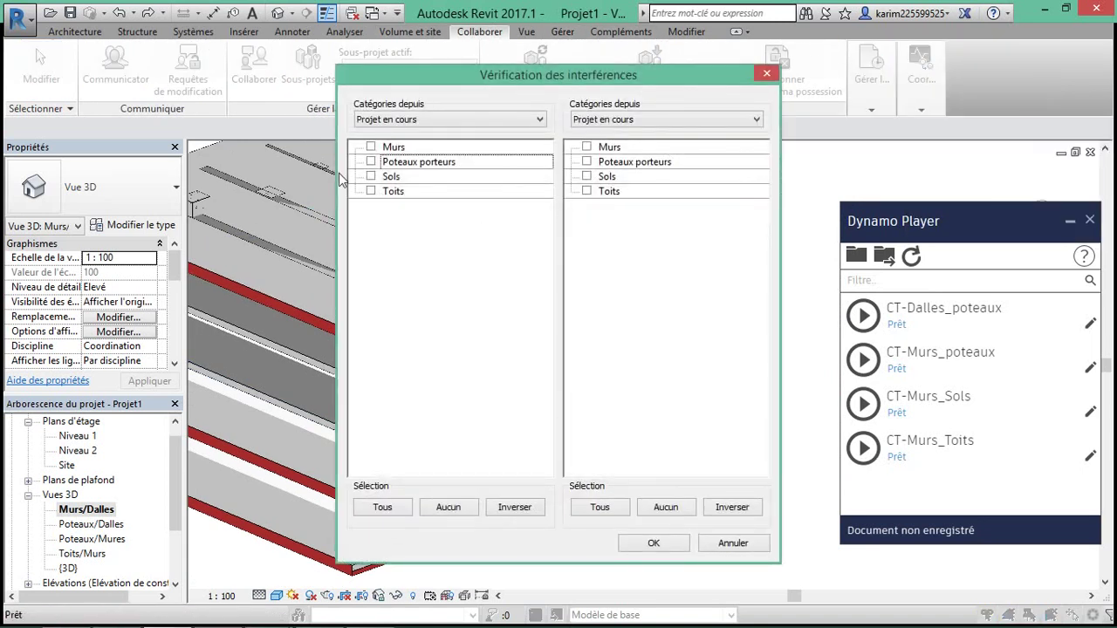
click(371, 147)
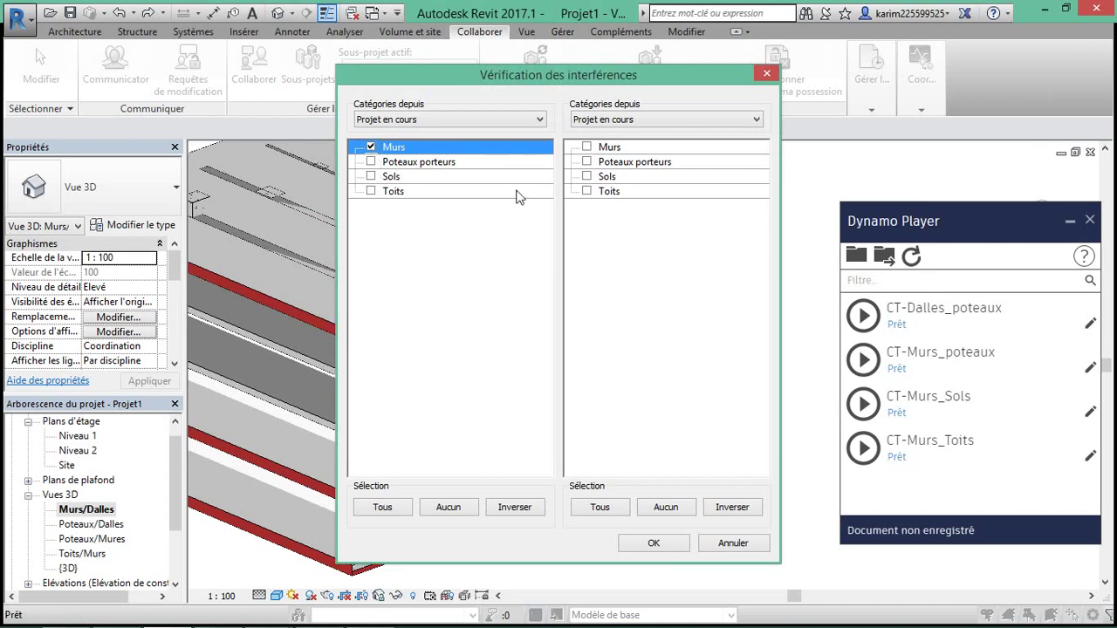
click(587, 176)
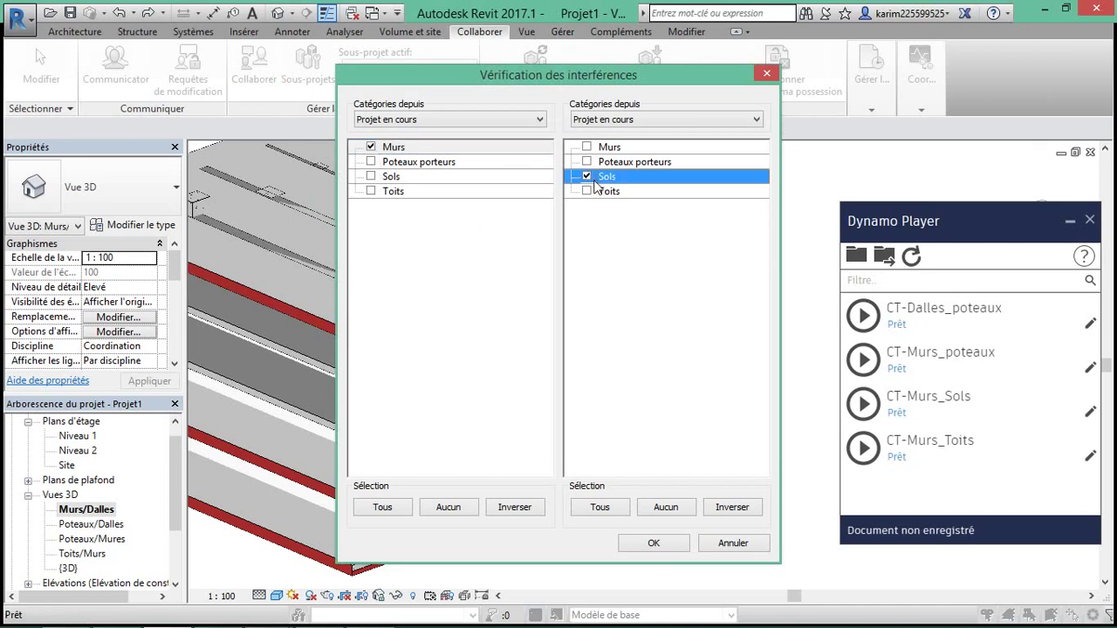
click(644, 543)
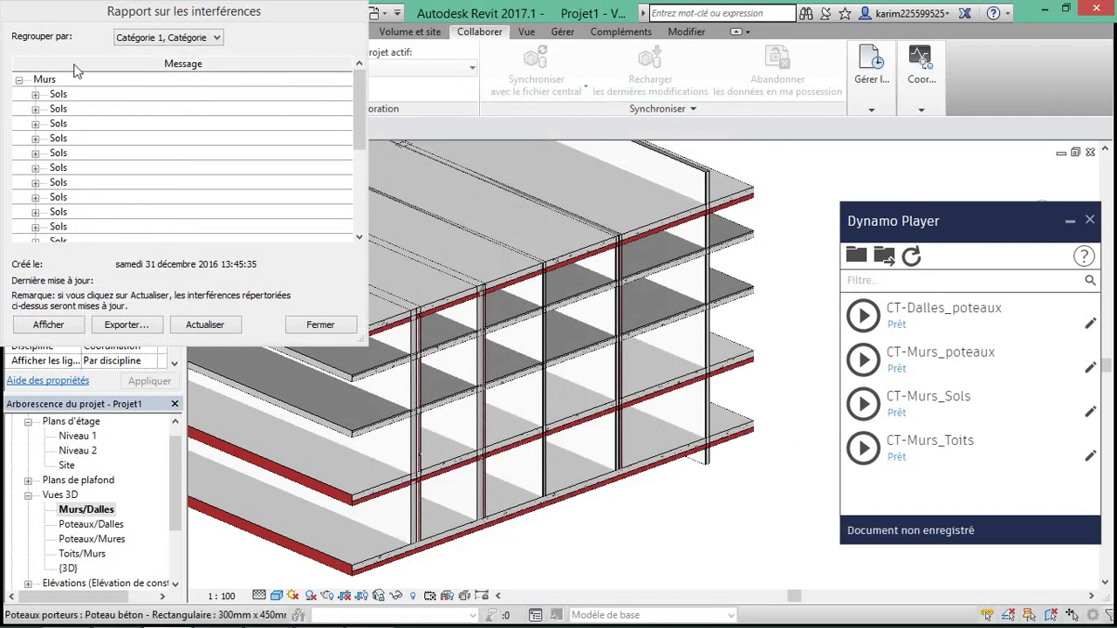
mouse_move(362, 127)
mouse_down()
mouse_move(350, 221)
mouse_move(349, 110)
mouse_move(349, 208)
mouse_up()
- Close the interference report and run the CT-Murs_Sols script in Dynamo Player
click(320, 323)
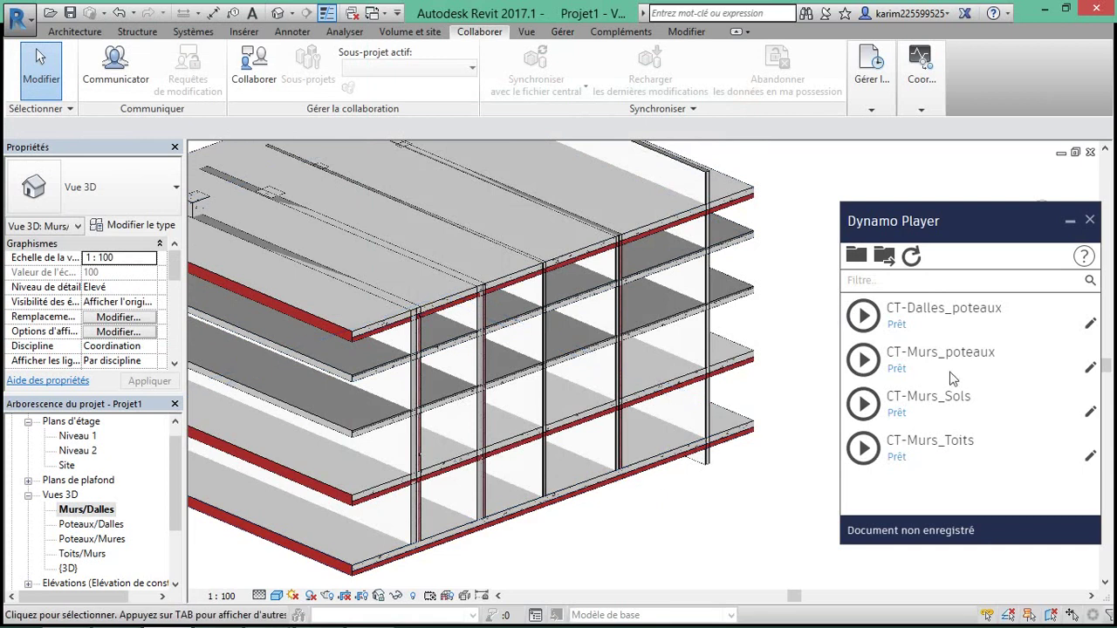
click(861, 408)
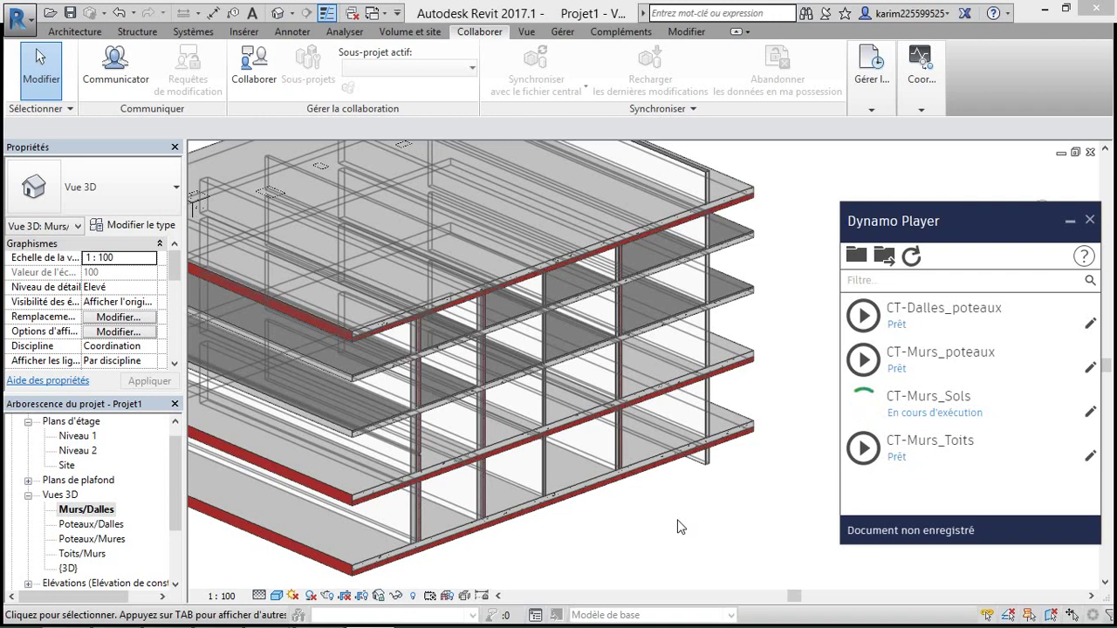
- Zoom and pan the 3D view to inspect the walls where they meet the floor slabs
scroll(611, 419, up, 3)
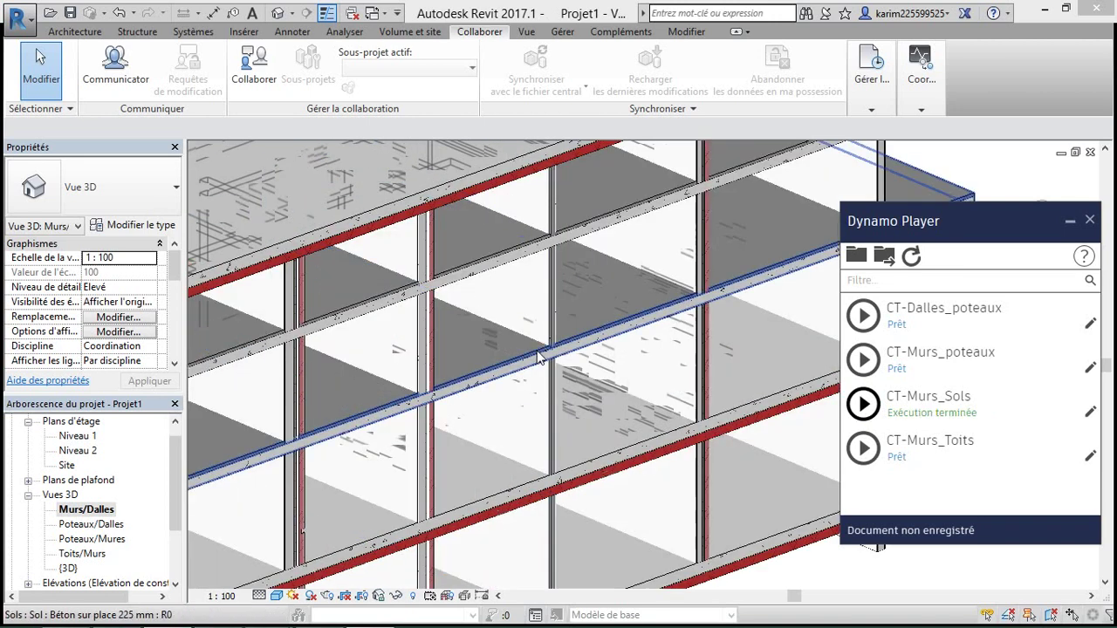
scroll(562, 350, up, 3)
scroll(665, 322, up, 3)
scroll(472, 293, up, 1)
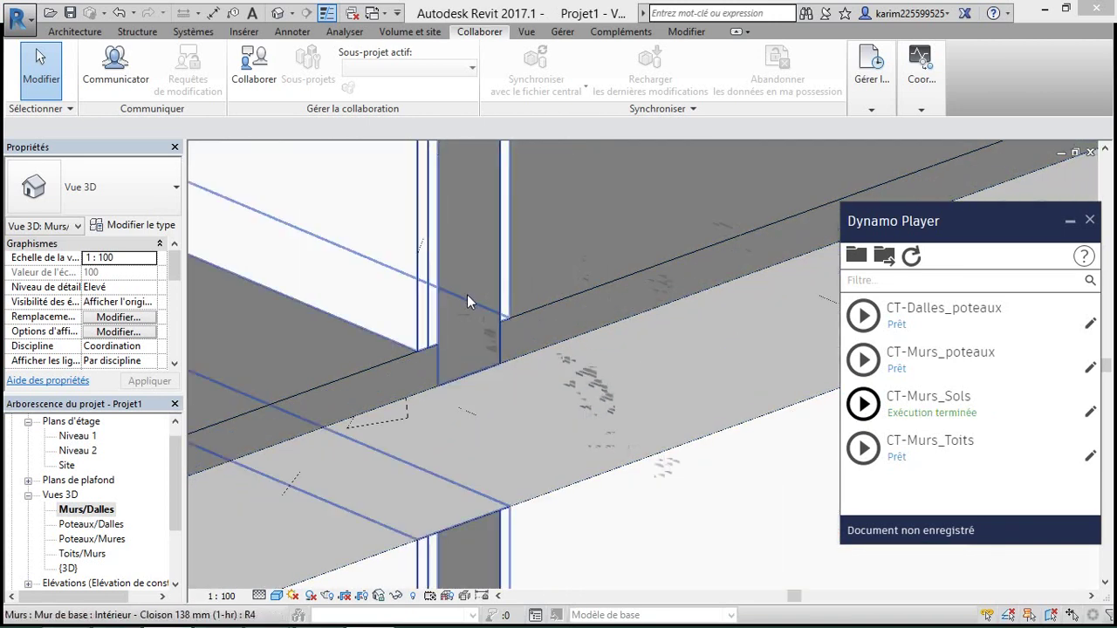
scroll(467, 294, up, 2)
scroll(467, 292, up, 2)
scroll(467, 292, down, 3)
scroll(461, 366, up, 2)
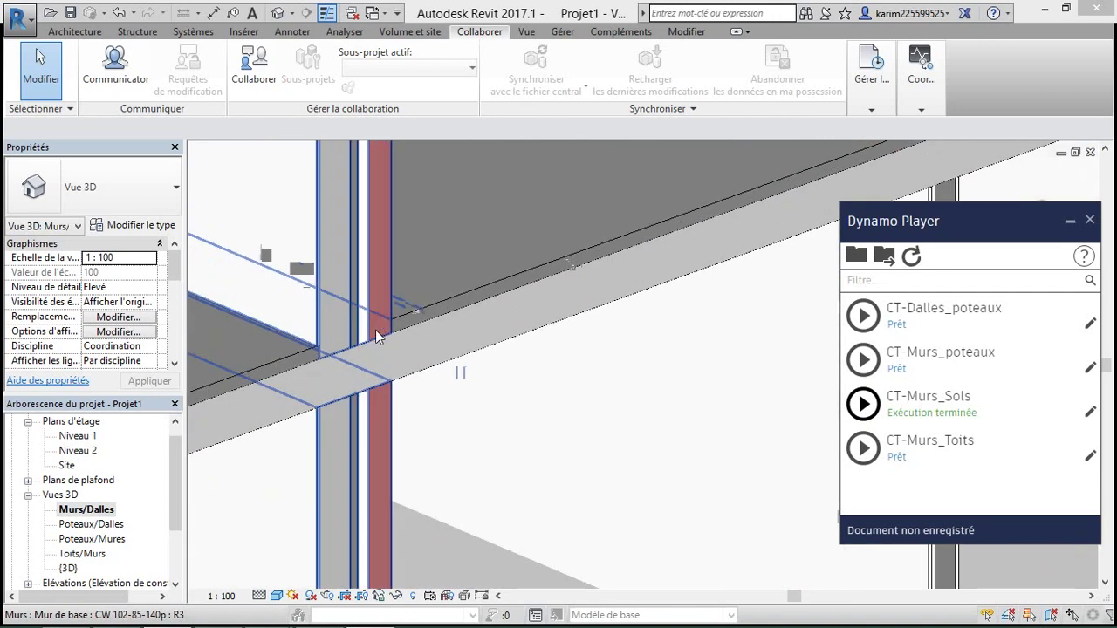
scroll(379, 332, up, 2)
scroll(633, 357, up, 1)
scroll(634, 357, down, 3)
scroll(471, 348, up, 2)
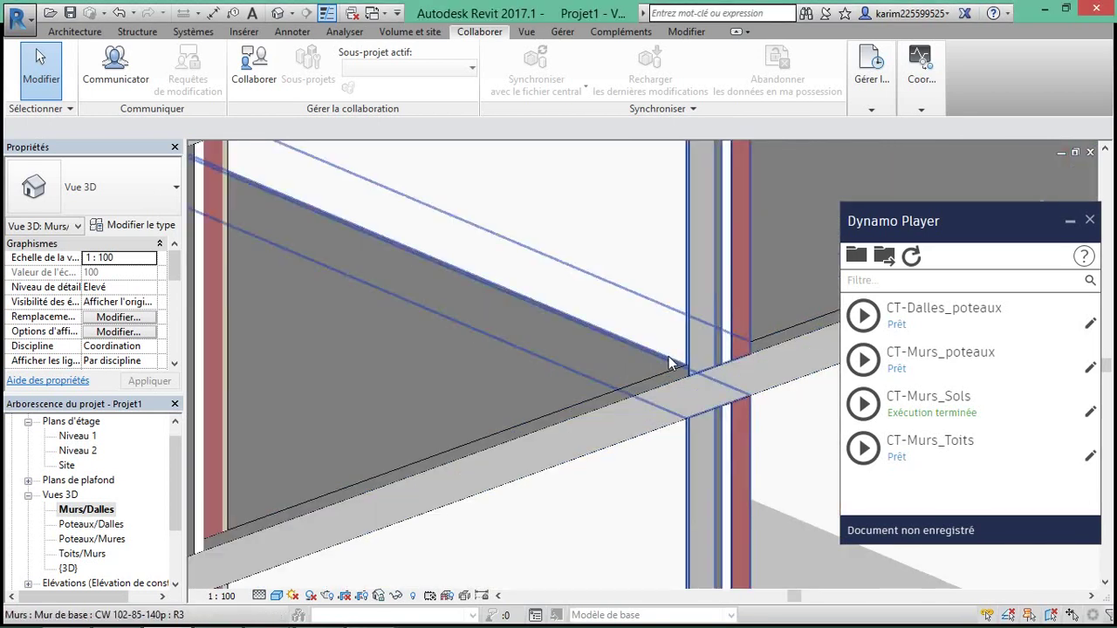
scroll(742, 381, up, 2)
scroll(477, 329, down, 2)
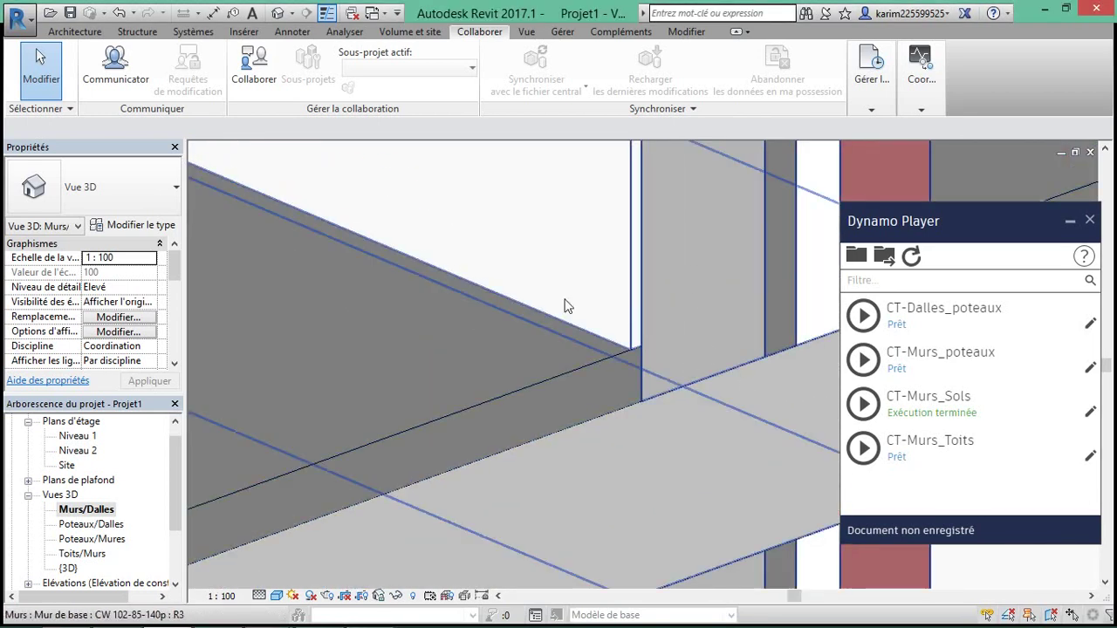
scroll(479, 306, down, 2)
scroll(479, 306, down, 2)
scroll(563, 275, down, 1)
scroll(359, 338, up, 2)
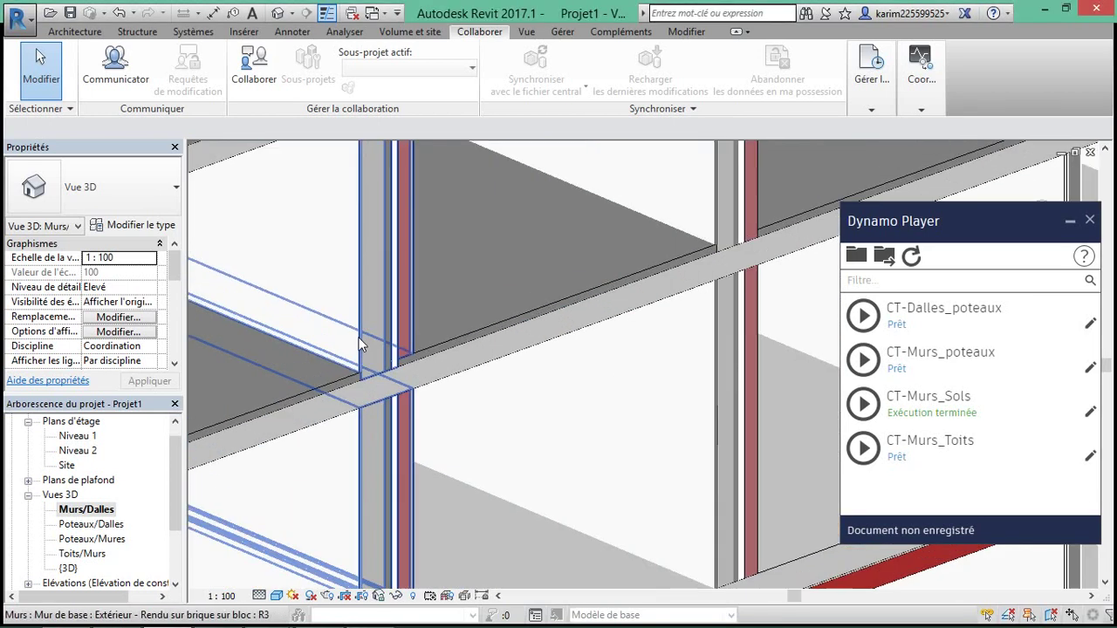
scroll(348, 365, up, 2)
scroll(406, 413, up, 1)
scroll(425, 386, up, 1)
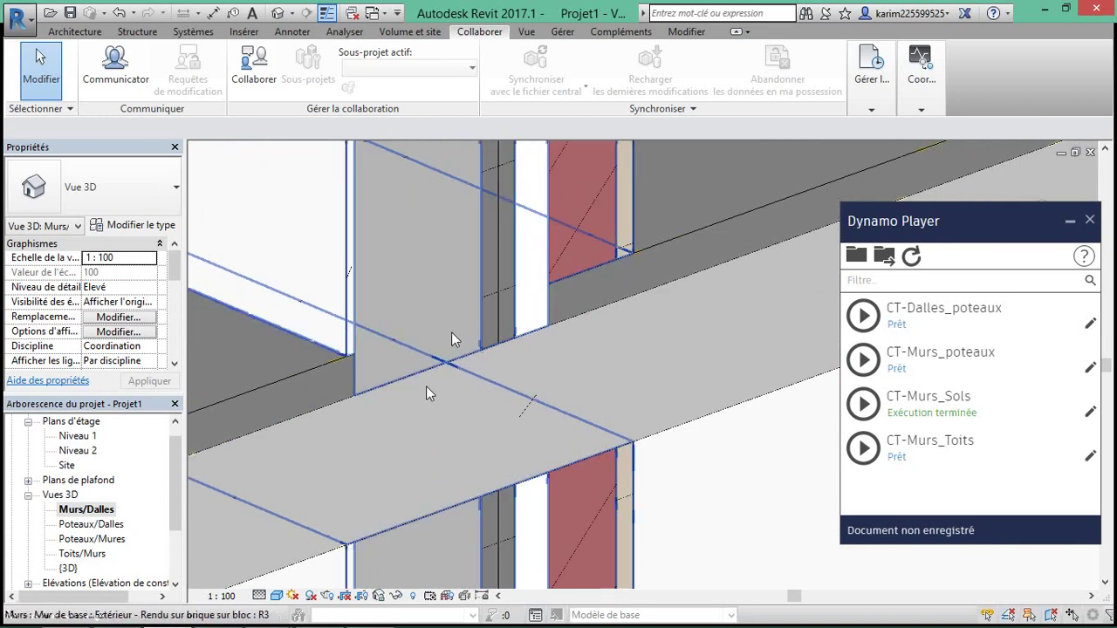
scroll(545, 289, down, 2)
scroll(545, 289, down, 1)
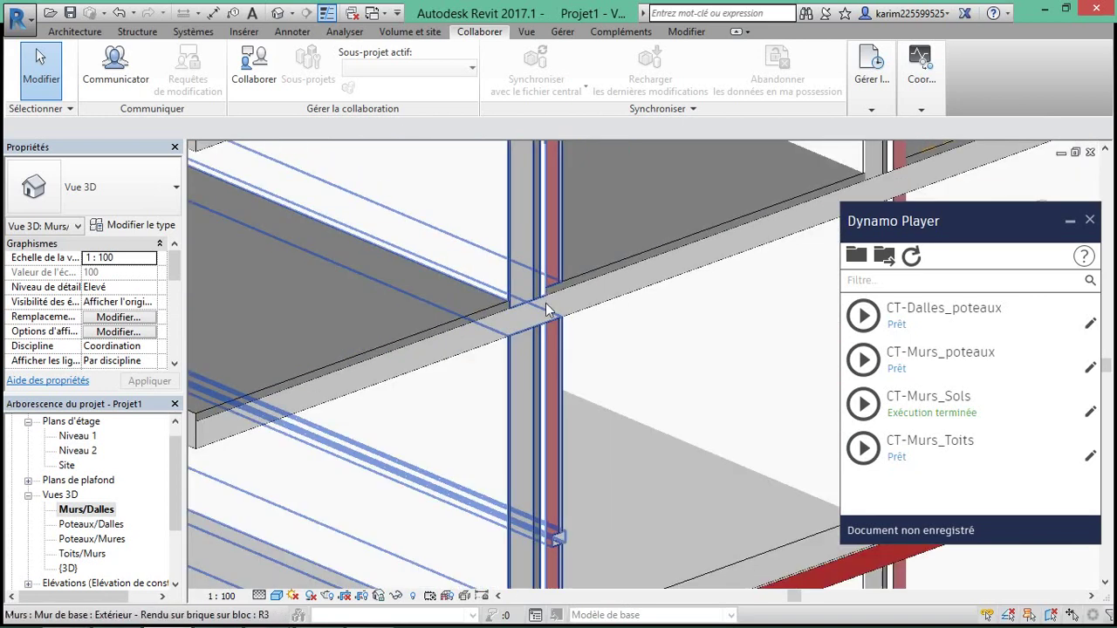
scroll(546, 303, down, 2)
scroll(545, 303, down, 1)
middle_drag(655, 452, 578, 503)
scroll(611, 349, up, 1)
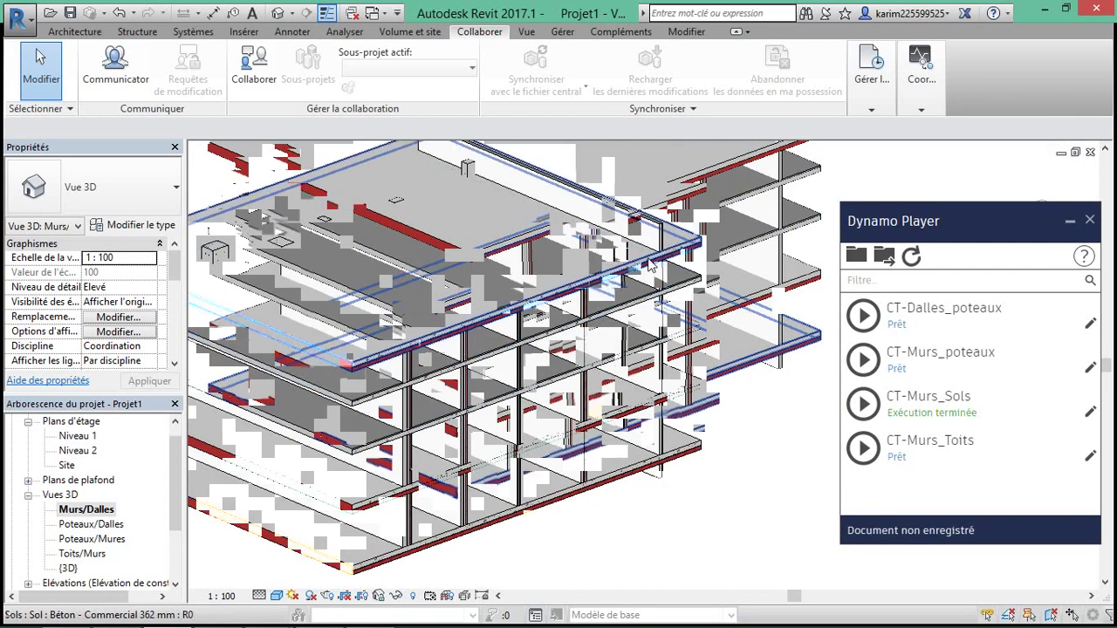
scroll(628, 305, up, 2)
scroll(635, 295, up, 2)
scroll(635, 295, down, 2)
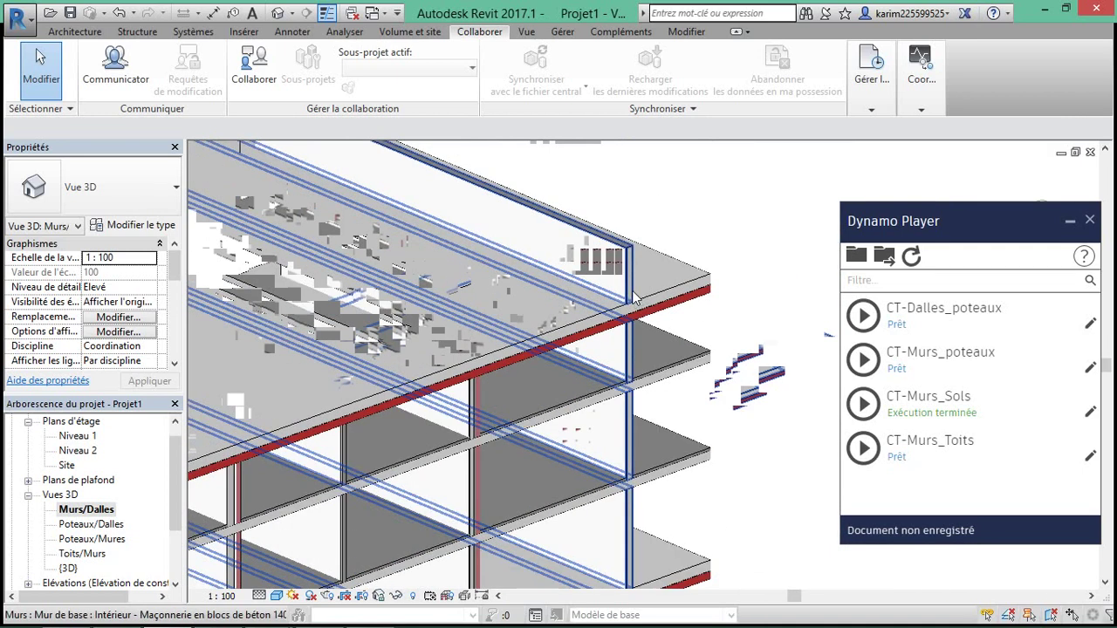
scroll(611, 305, down, 1)
scroll(584, 318, down, 1)
scroll(556, 333, down, 1)
scroll(555, 333, up, 1)
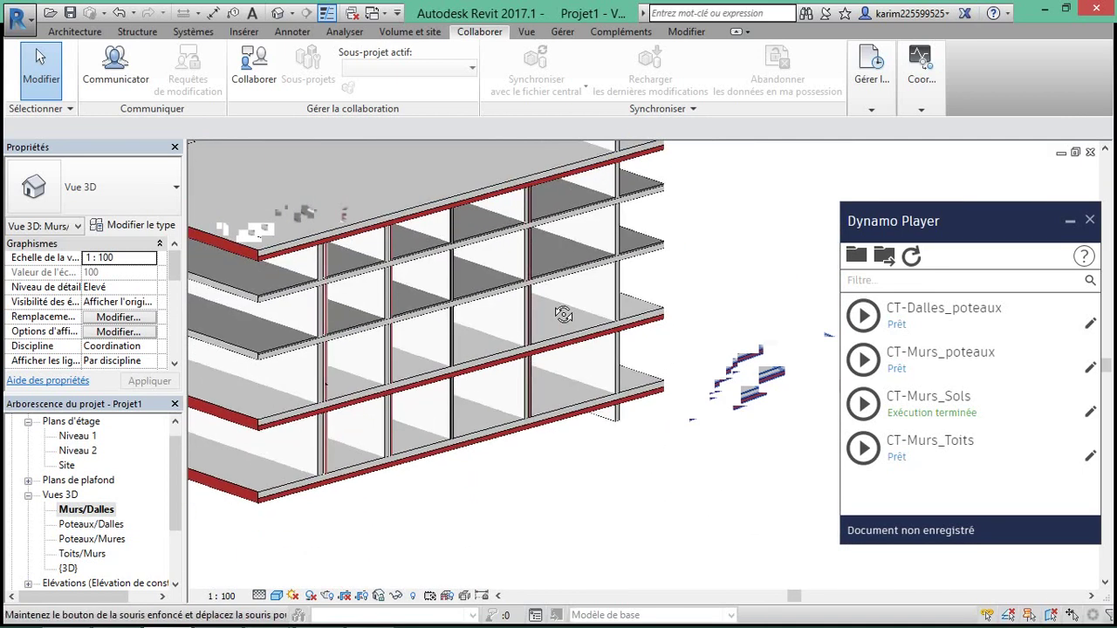
scroll(561, 318, up, 1)
scroll(559, 319, up, 2)
scroll(550, 349, up, 1)
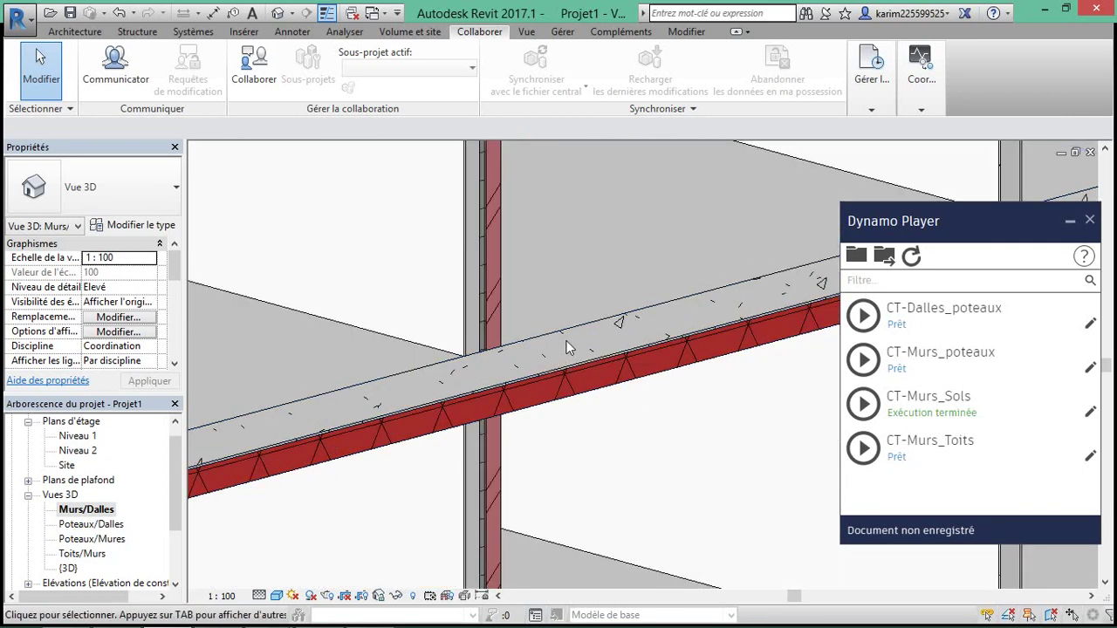
scroll(558, 345, down, 1)
scroll(562, 349, down, 1)
- Rerun the Murs-versus-Sols interference check and dismiss the no-interference message
click(921, 66)
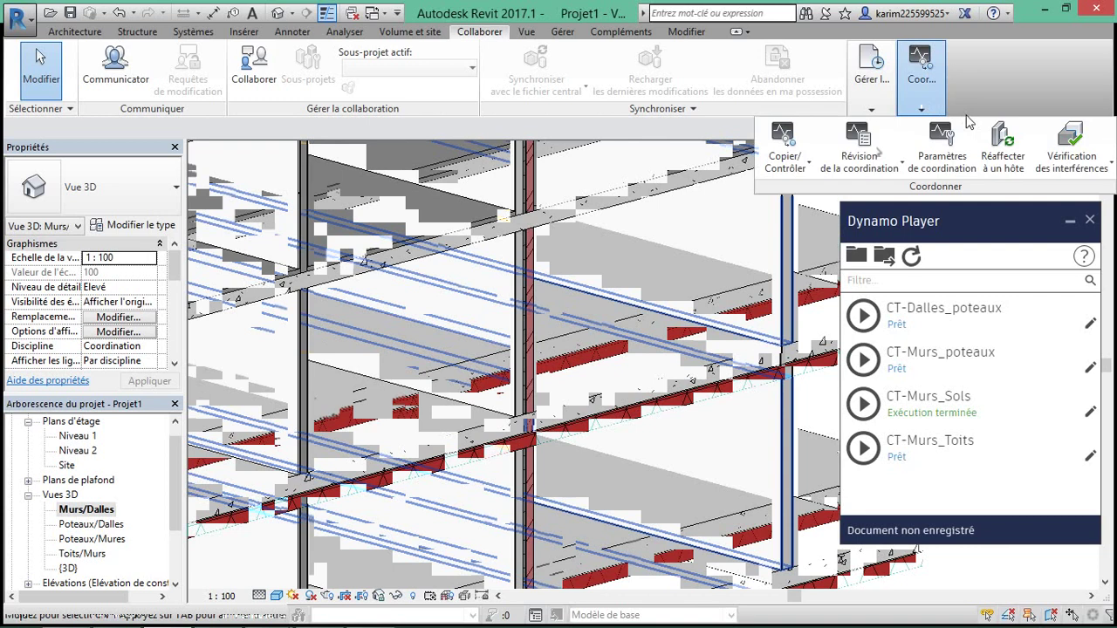
click(1080, 154)
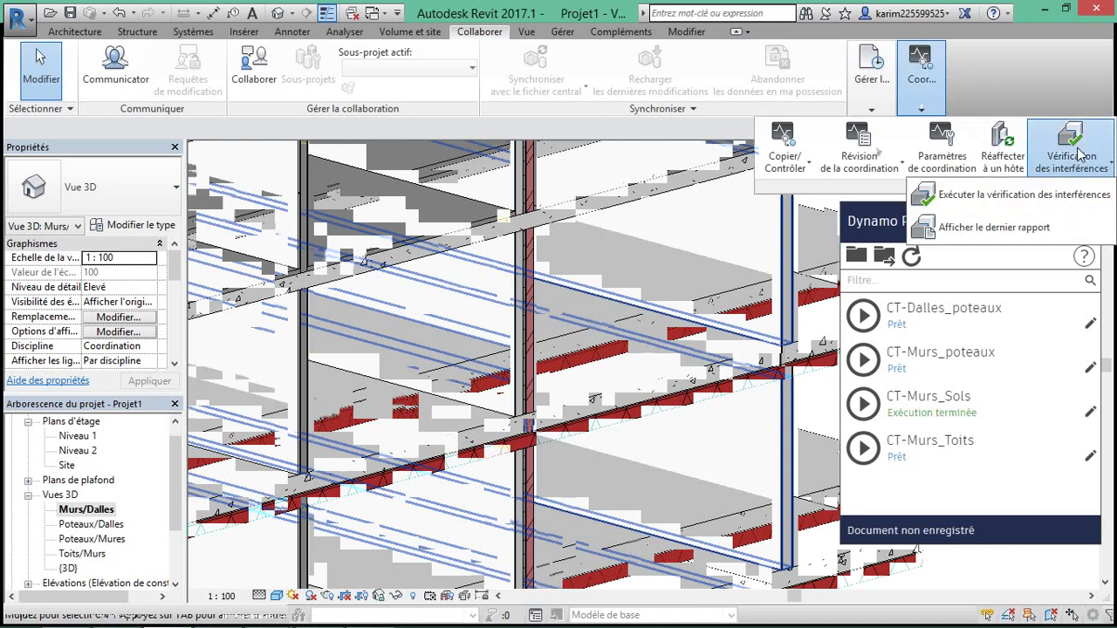
click(977, 195)
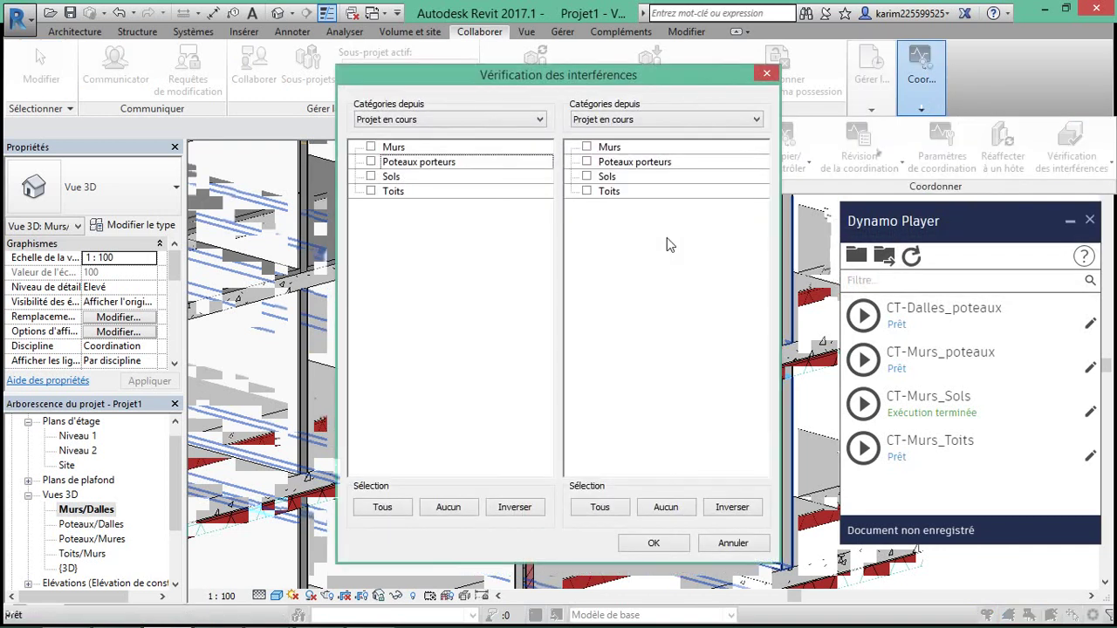
click(371, 147)
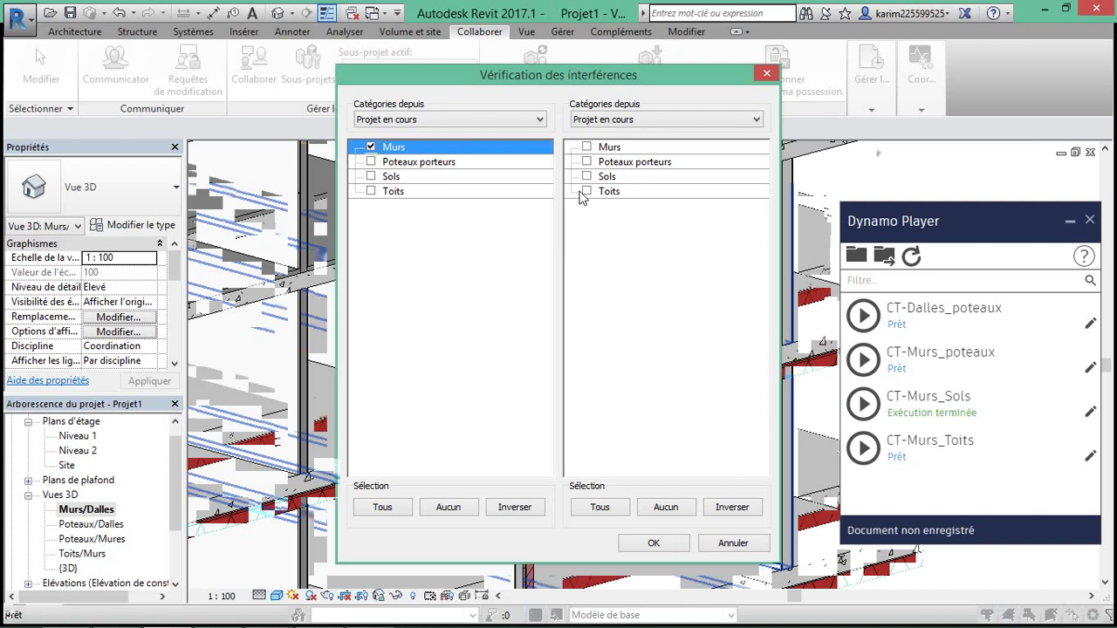
click(586, 176)
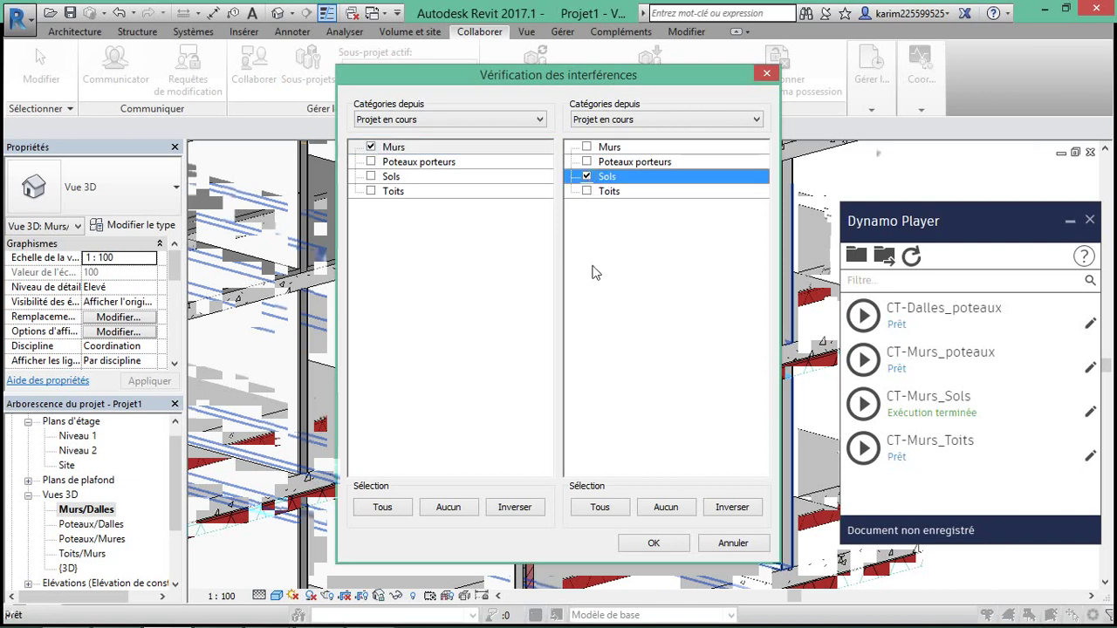
click(646, 542)
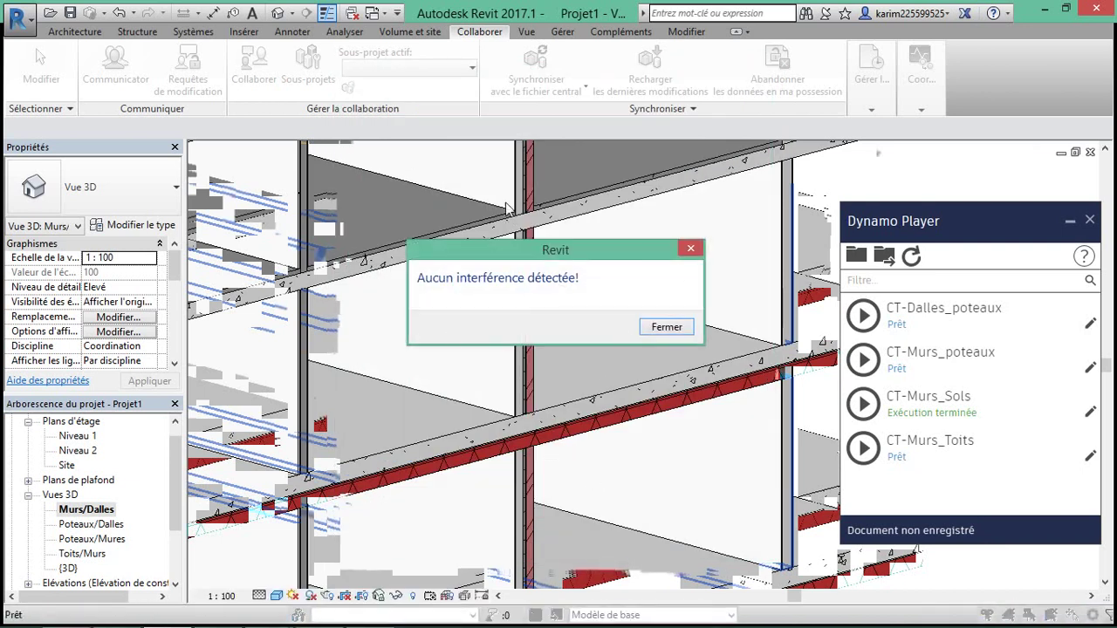
click(667, 327)
scroll(663, 332, down, 4)
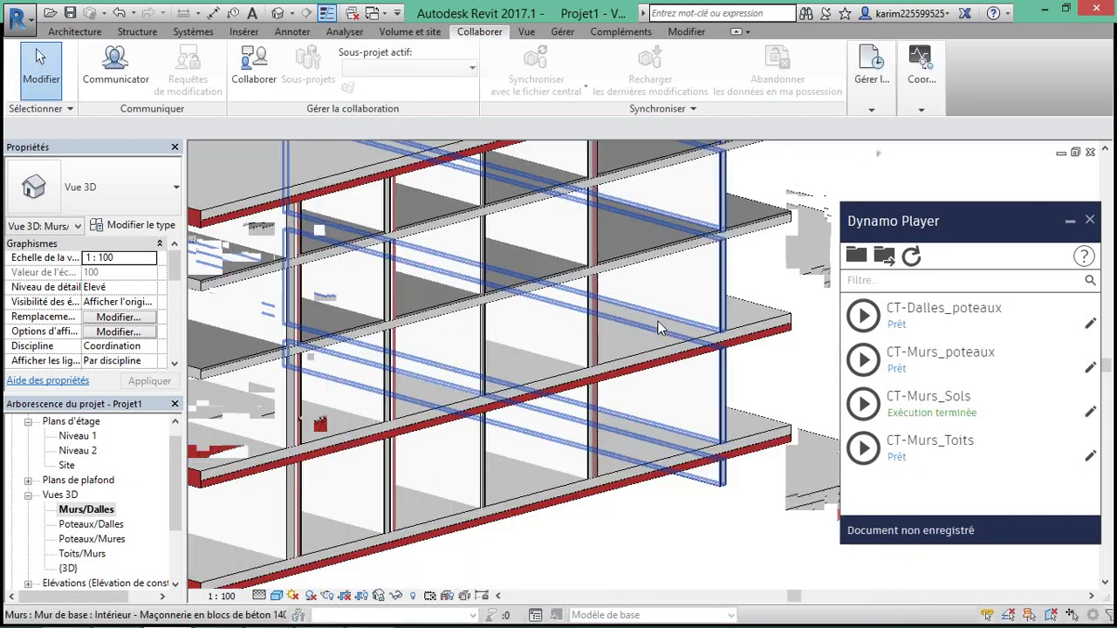
- Open the Poteaux/Dalles 3D view and orbit down onto the slabs
click(102, 524)
double_click(102, 524)
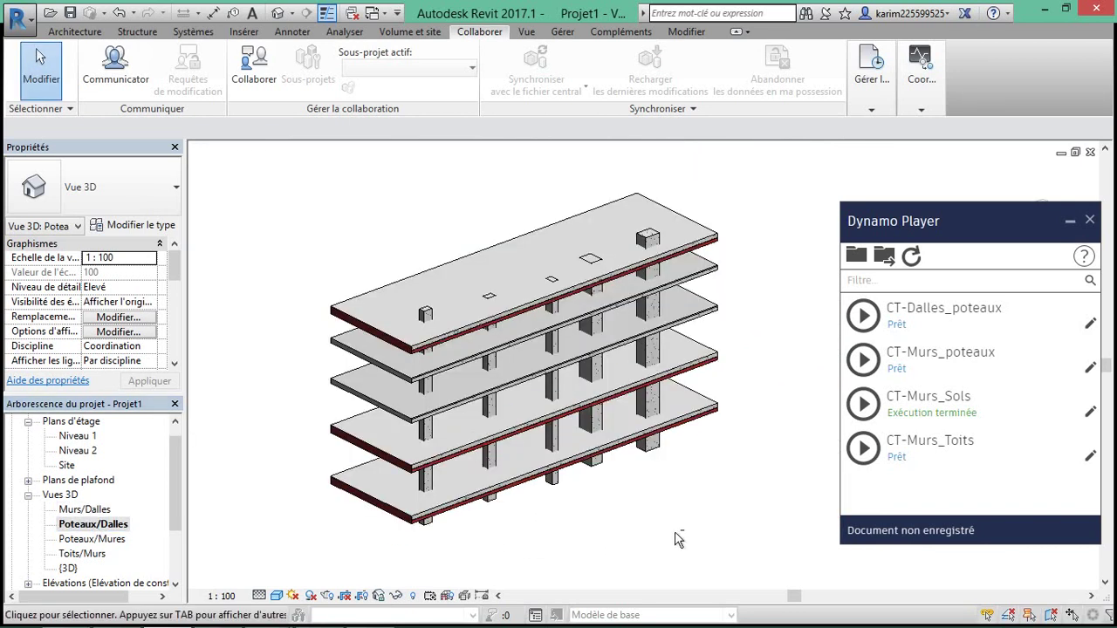
mouse_move(679, 538)
shift+middle_down()
mouse_move(678, 512)
mouse_move(553, 438)
mouse_move(491, 428)
mouse_move(565, 332)
shift+middle_up()
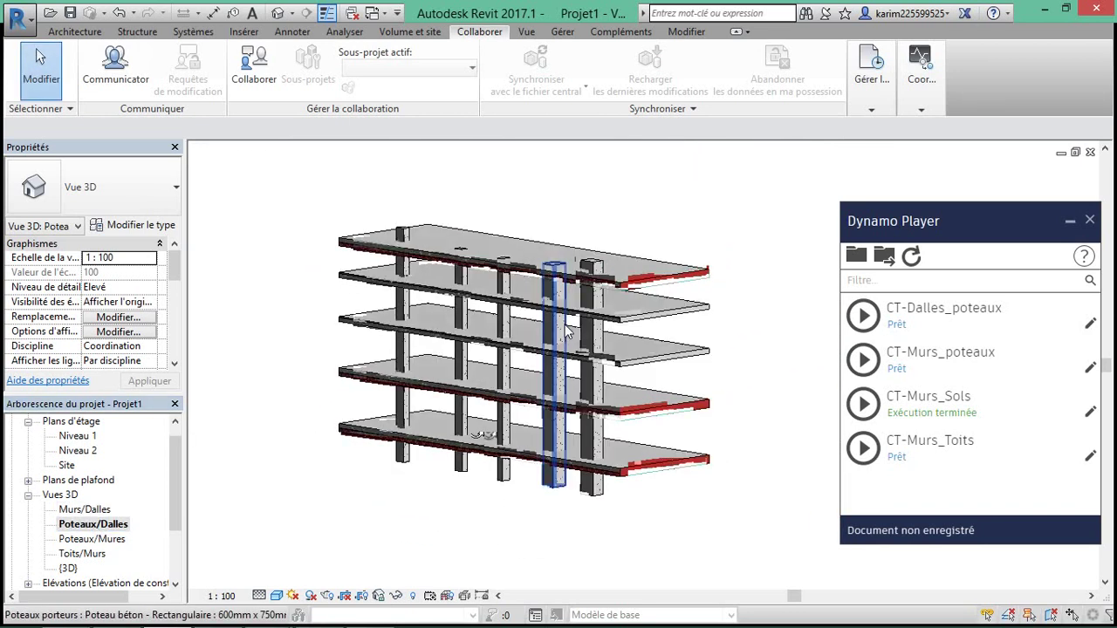
scroll(566, 331, up, 3)
shift+middle_drag(499, 323, 551, 373)
scroll(555, 362, down, 3)
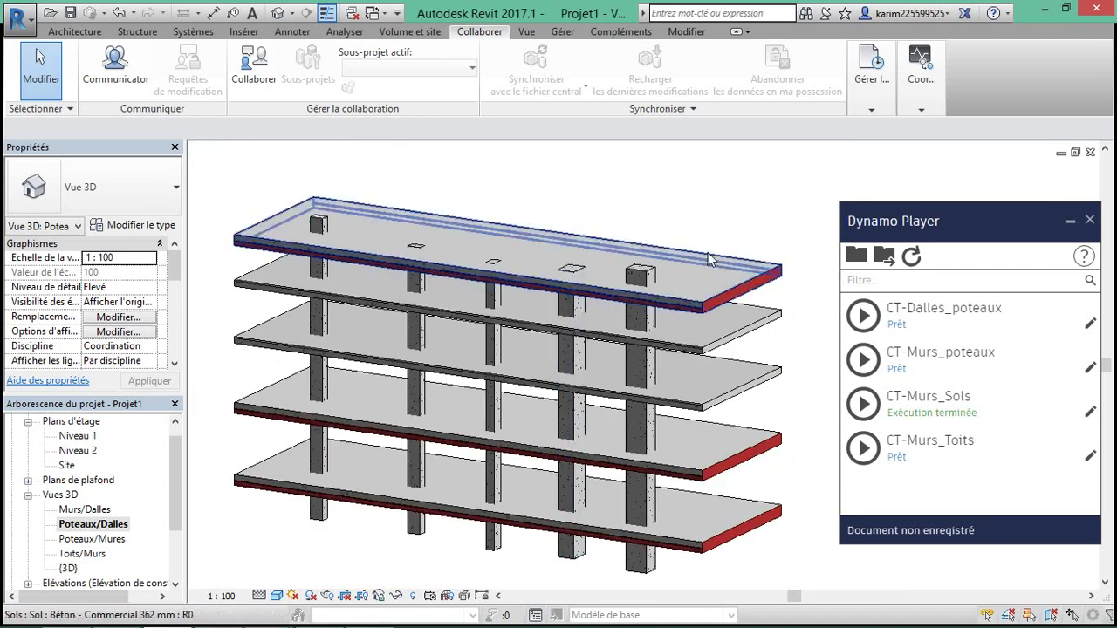
- Check Poteaux porteurs against Sols for interferences and close the column–slab clash report
click(920, 65)
click(1072, 147)
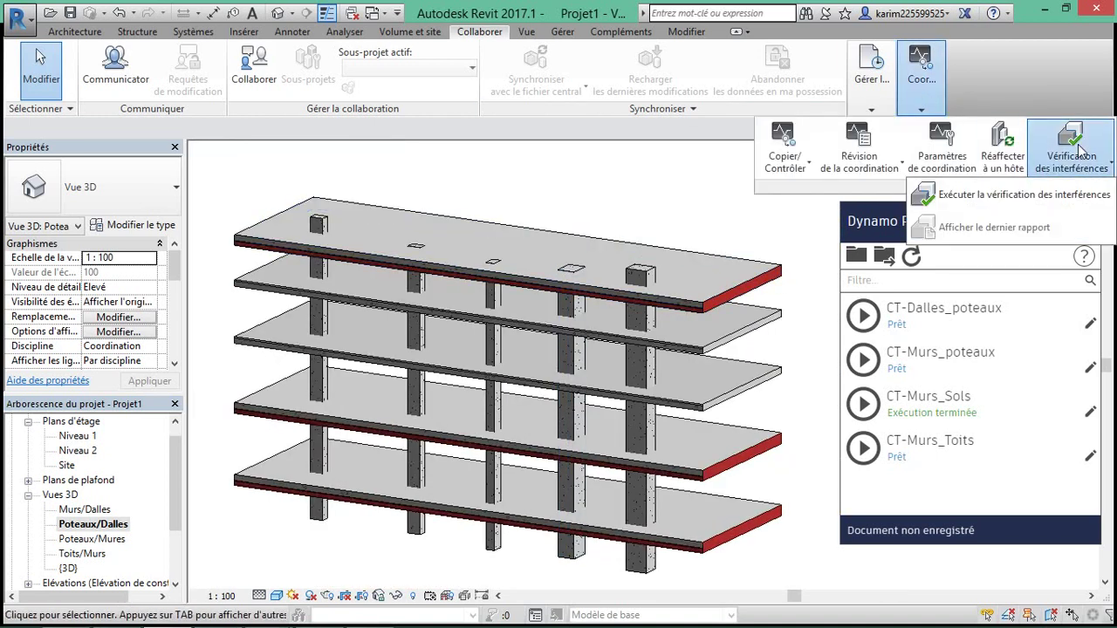
click(1033, 197)
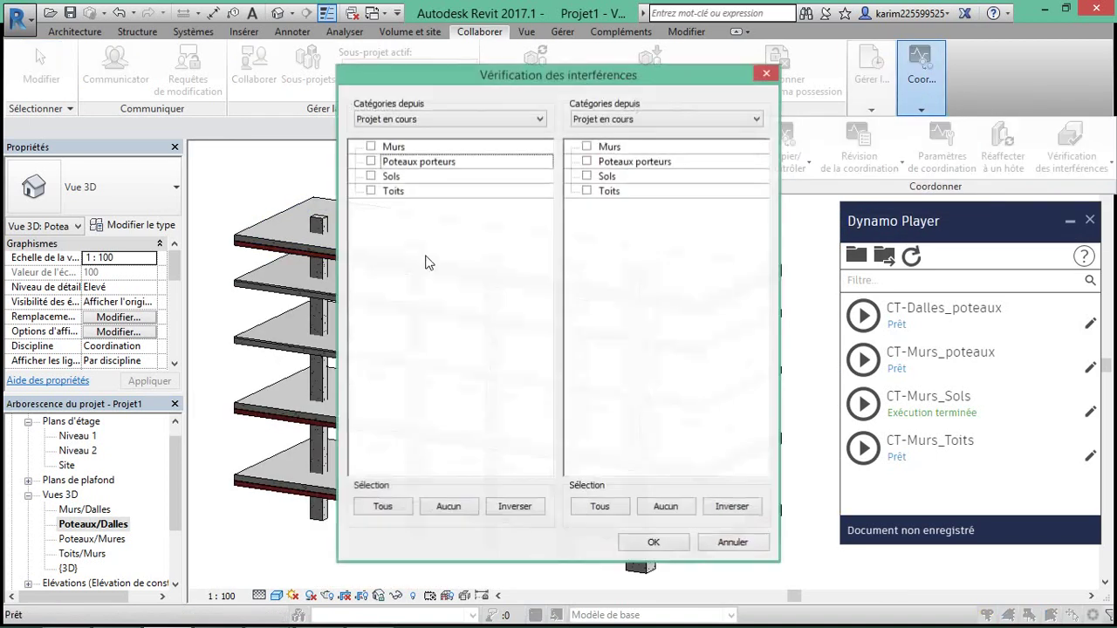
click(371, 162)
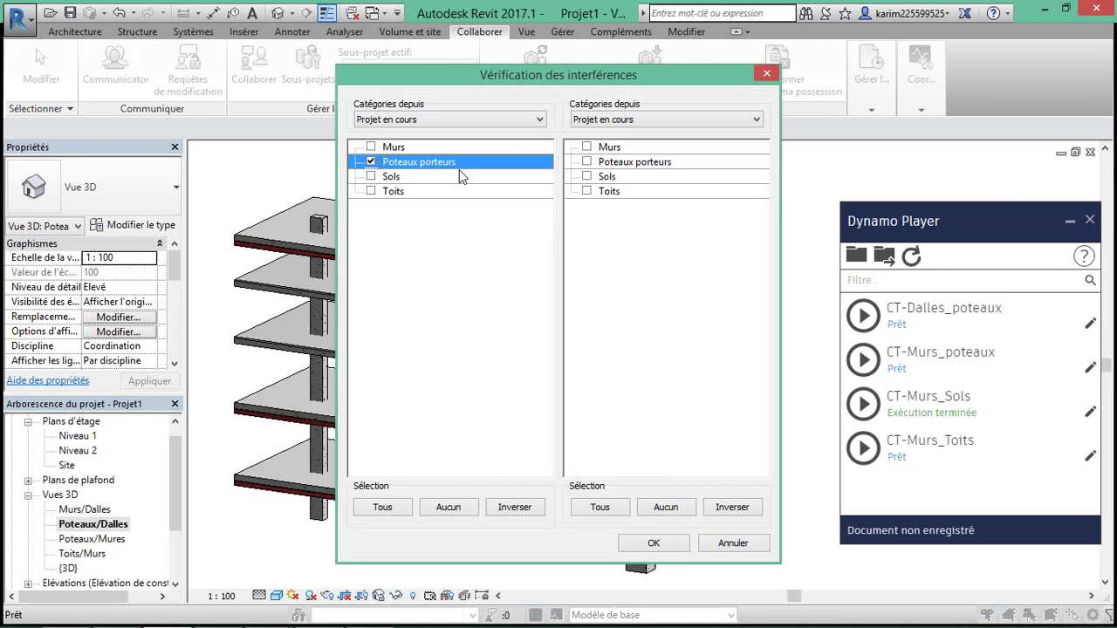
click(587, 176)
click(636, 542)
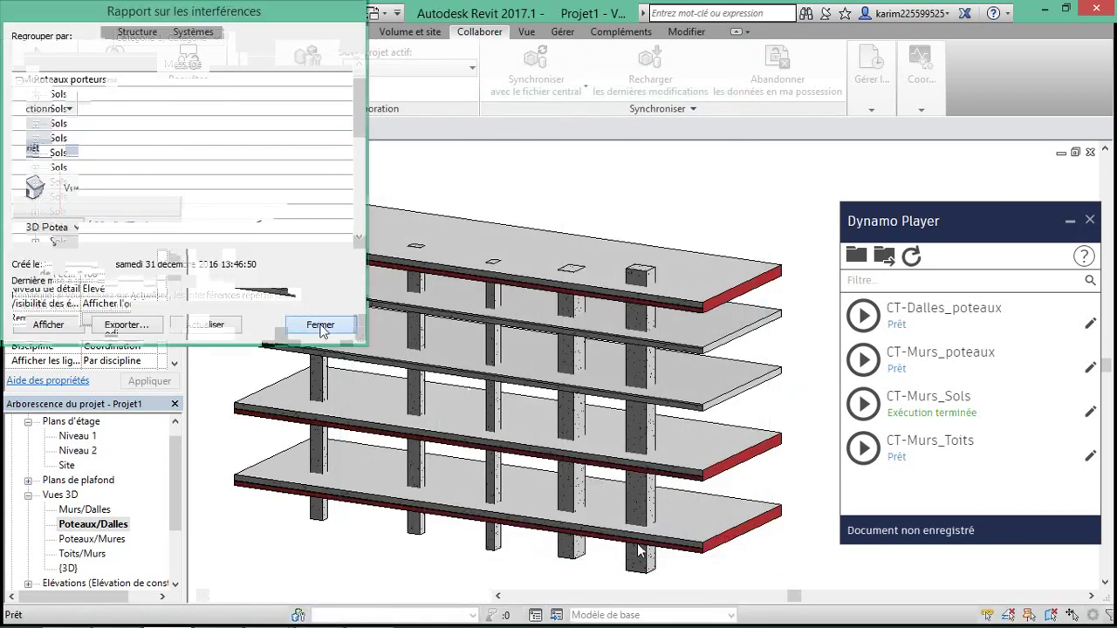
click(316, 256)
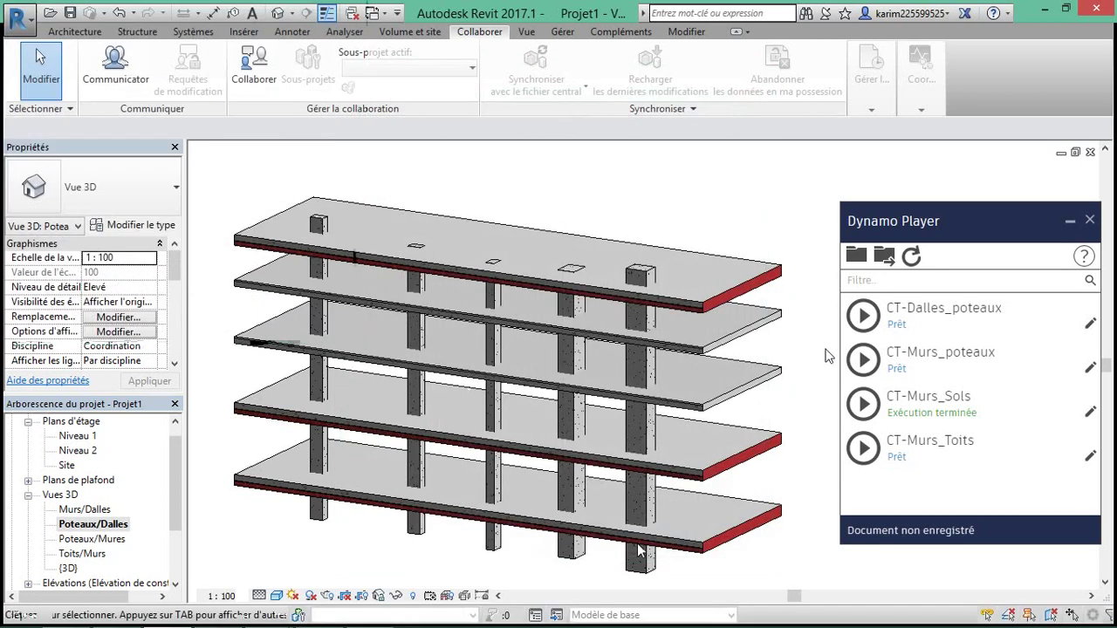
- Run CT-Dalles_poteaux, then refresh the last interference report to recheck column–slab clashes
click(863, 314)
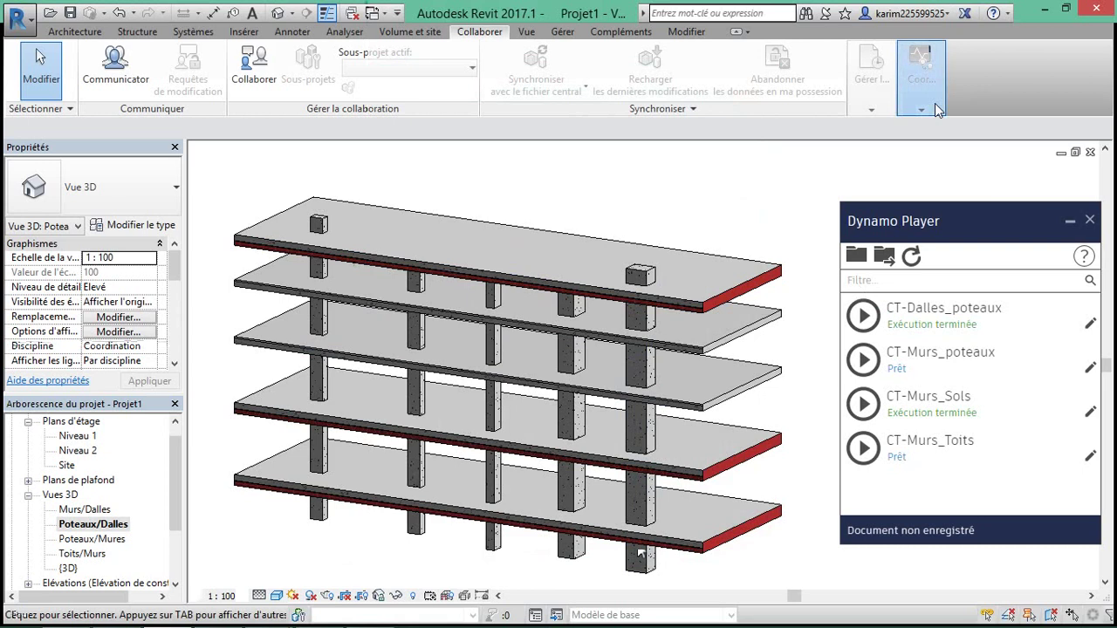
mouse_move(920, 79)
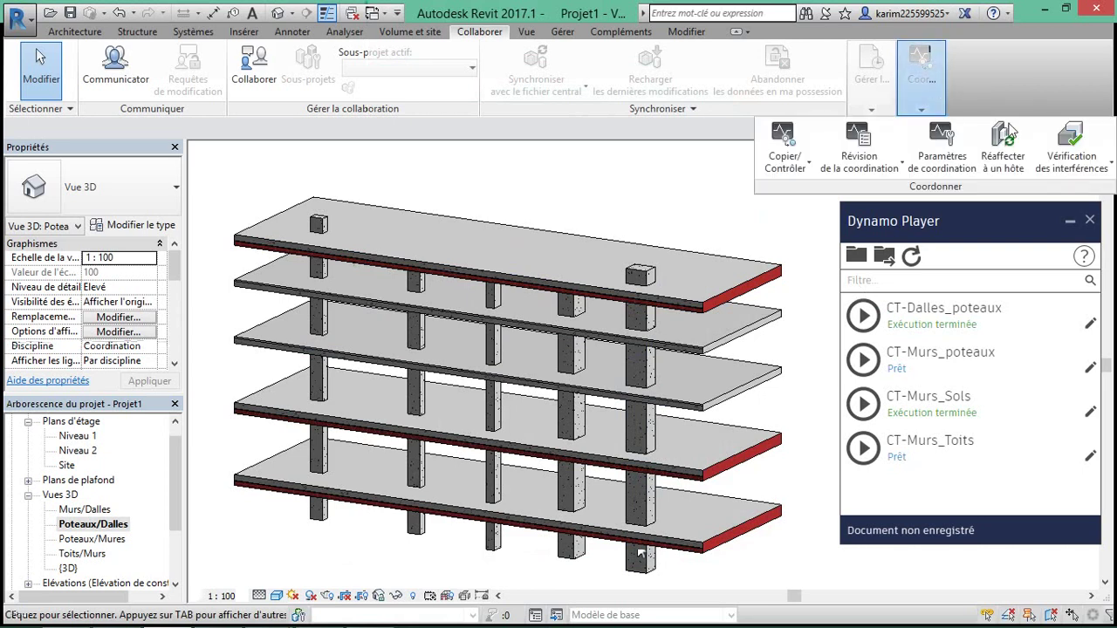
click(1072, 161)
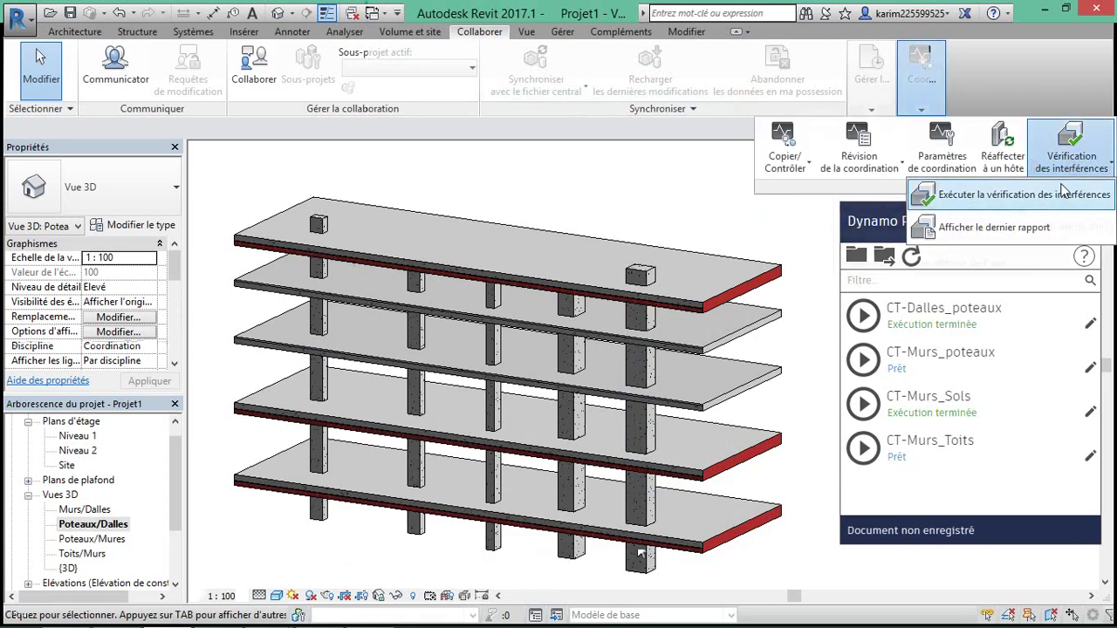
click(995, 227)
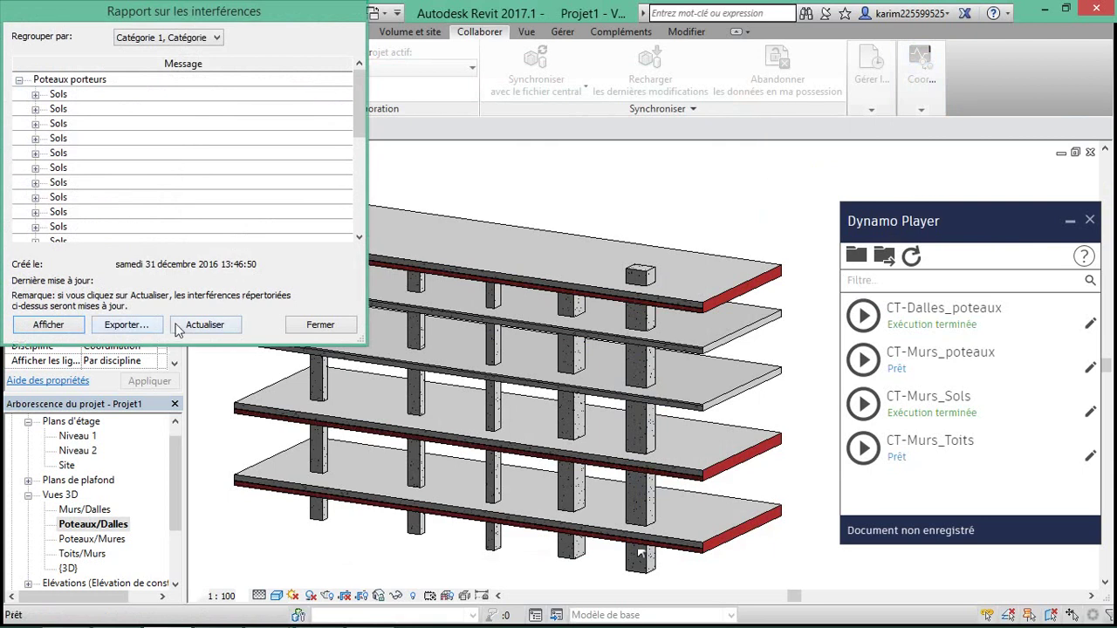
click(204, 326)
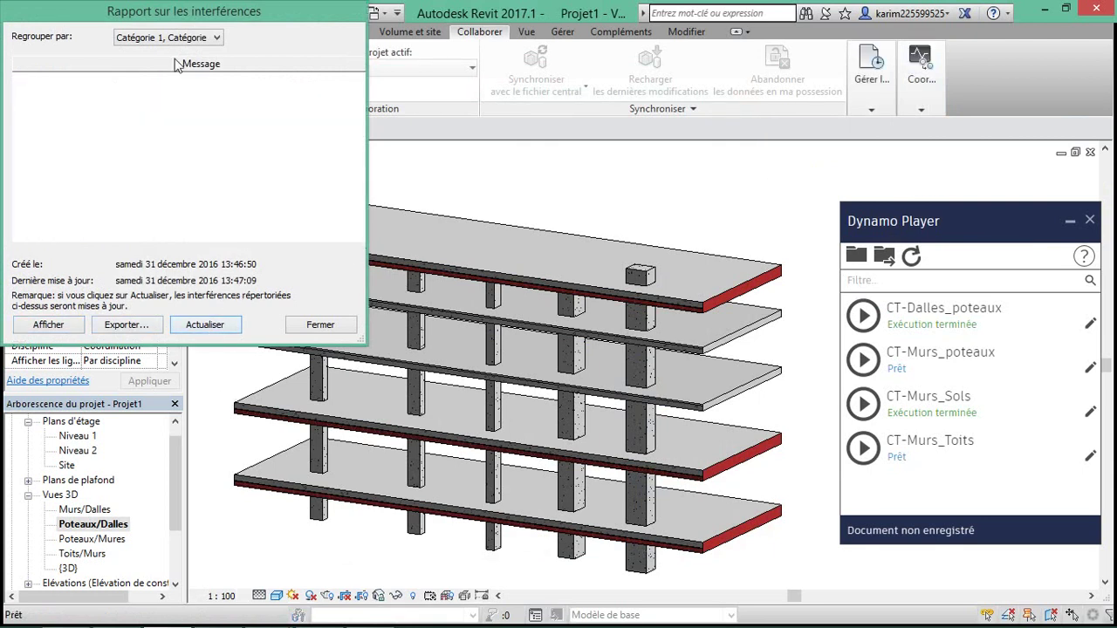
- Check Sols against Poteaux porteurs, confirm no interference, and open the Poteaux/Mures 3D view
click(319, 324)
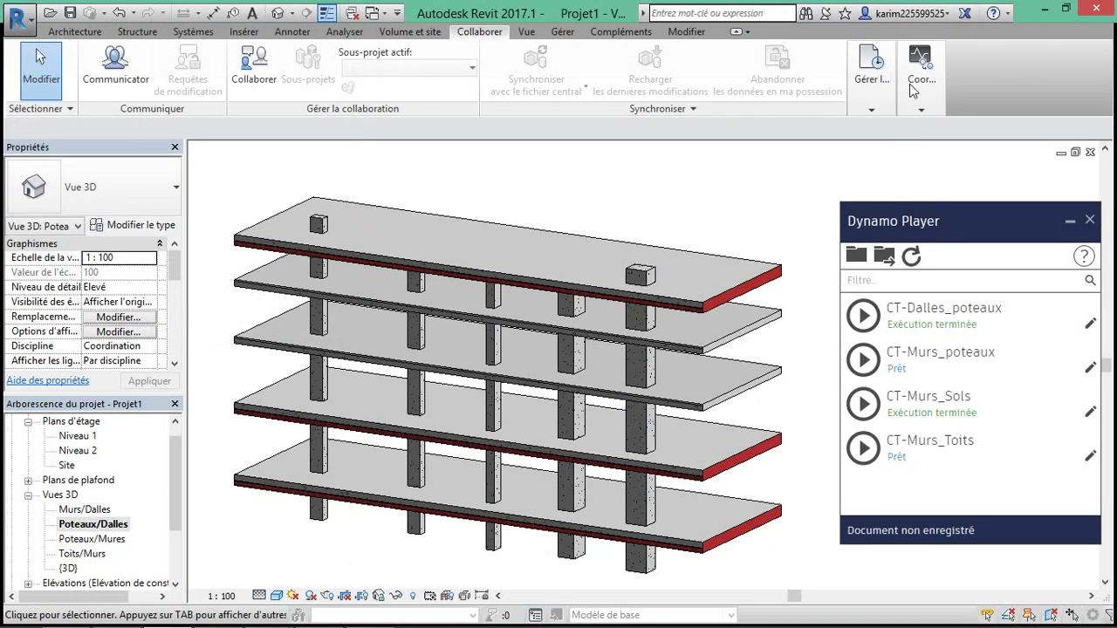
click(920, 83)
click(1072, 150)
click(1031, 201)
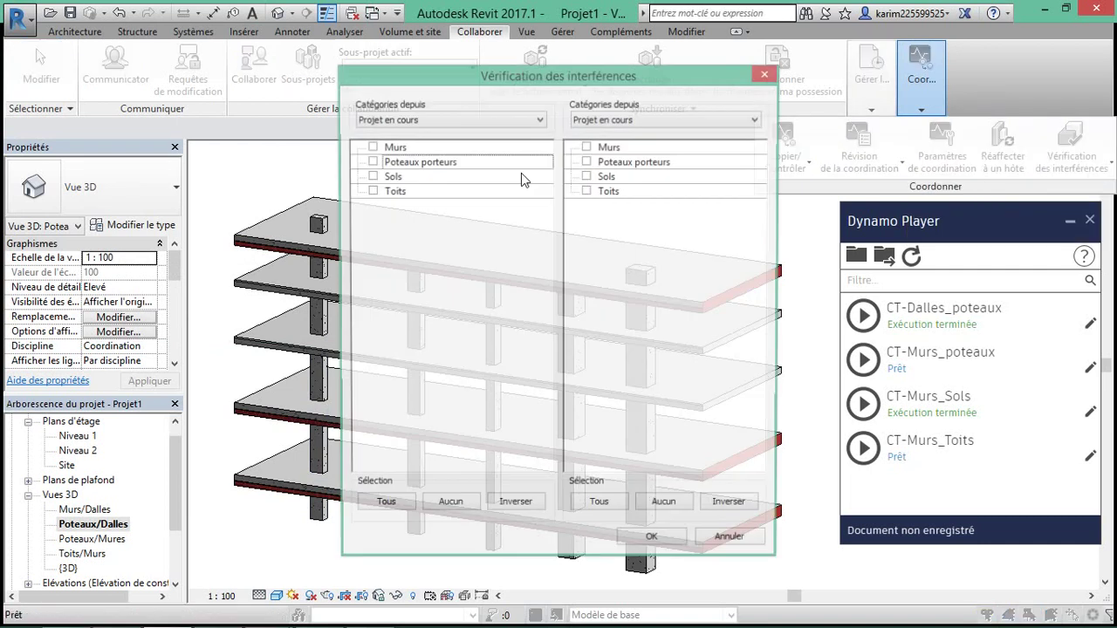
click(373, 177)
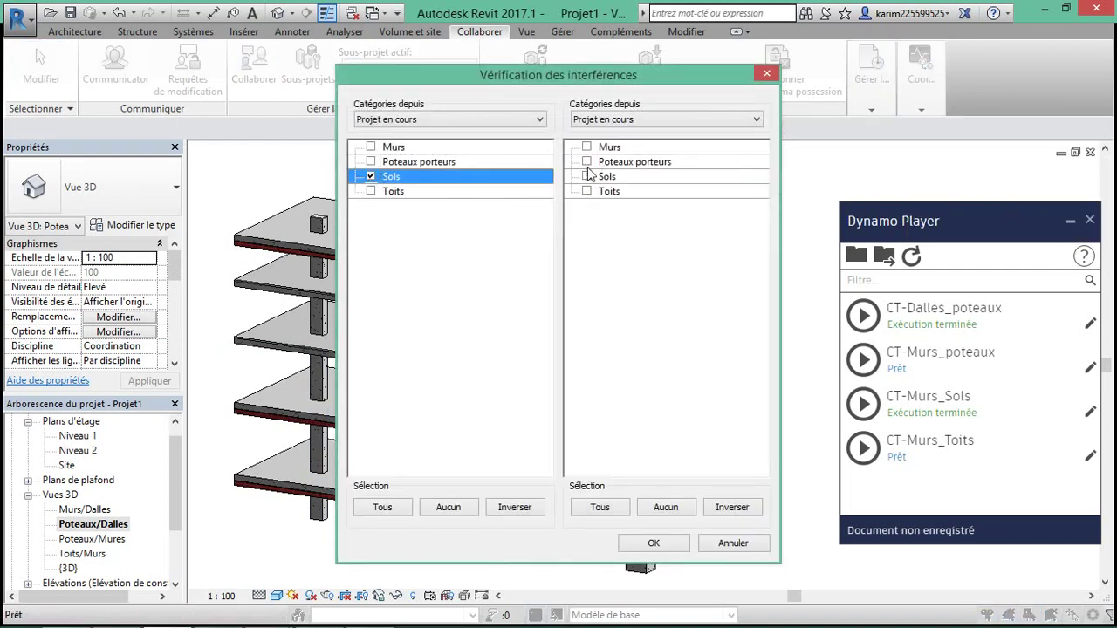
click(587, 162)
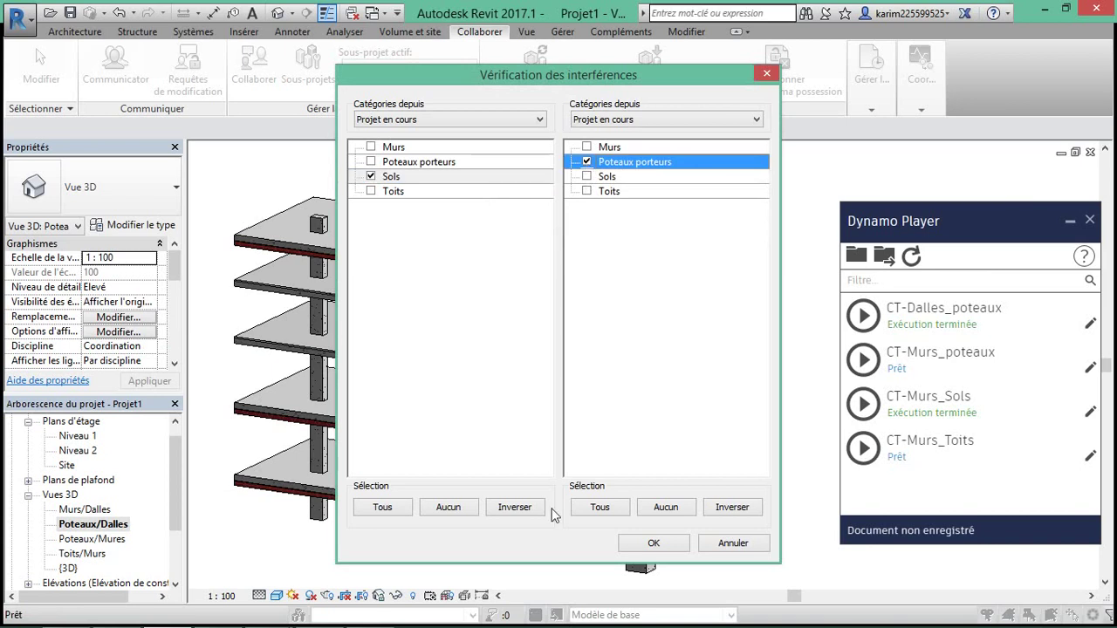
click(652, 543)
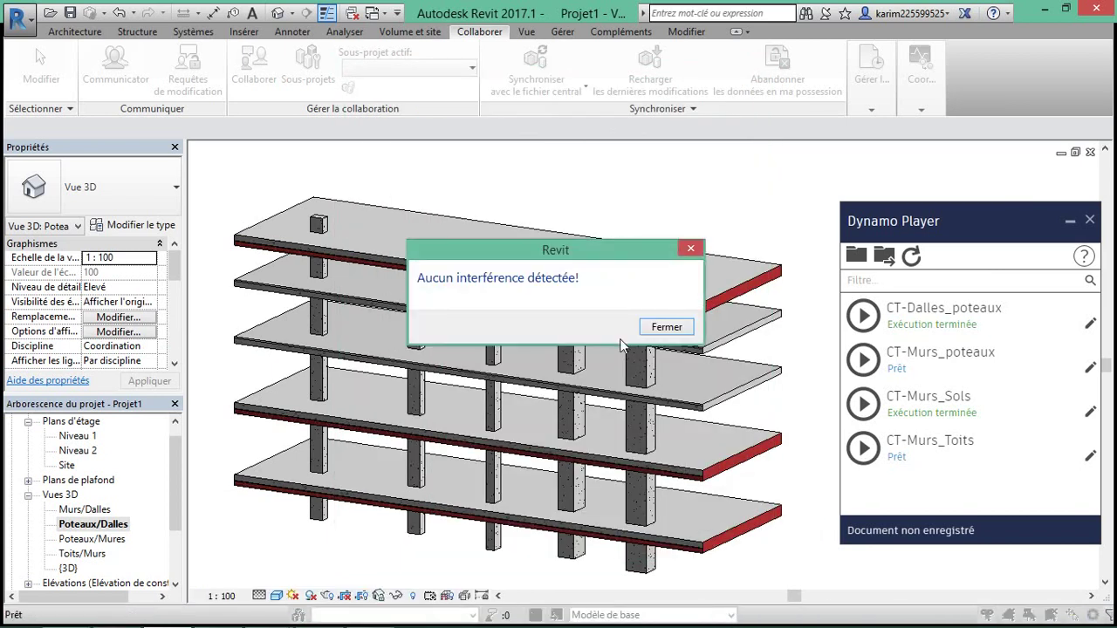
click(681, 328)
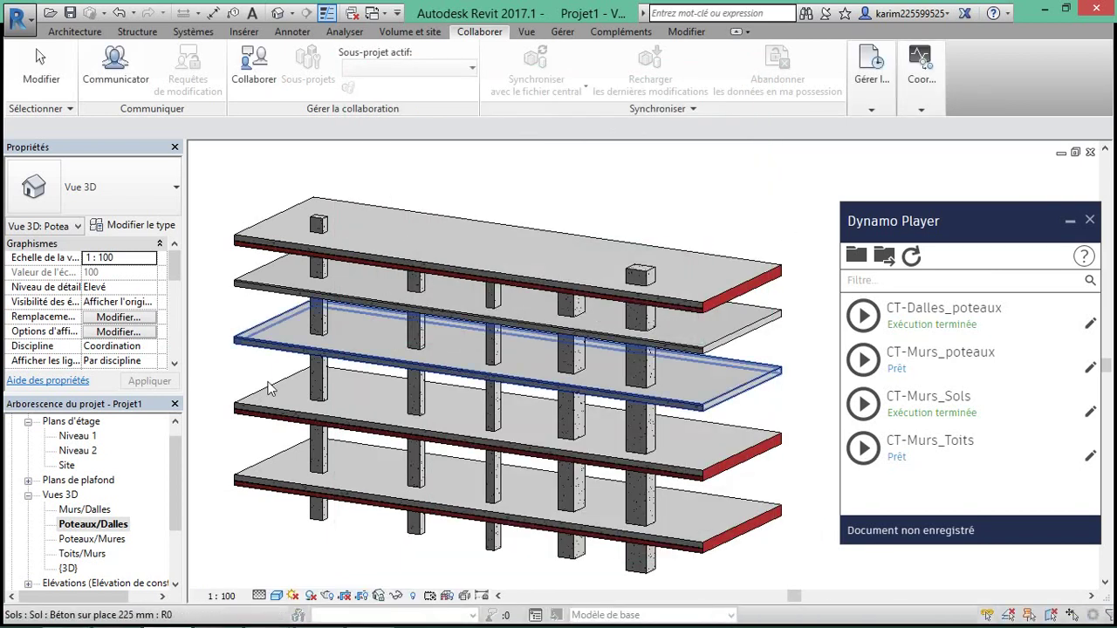
double_click(96, 539)
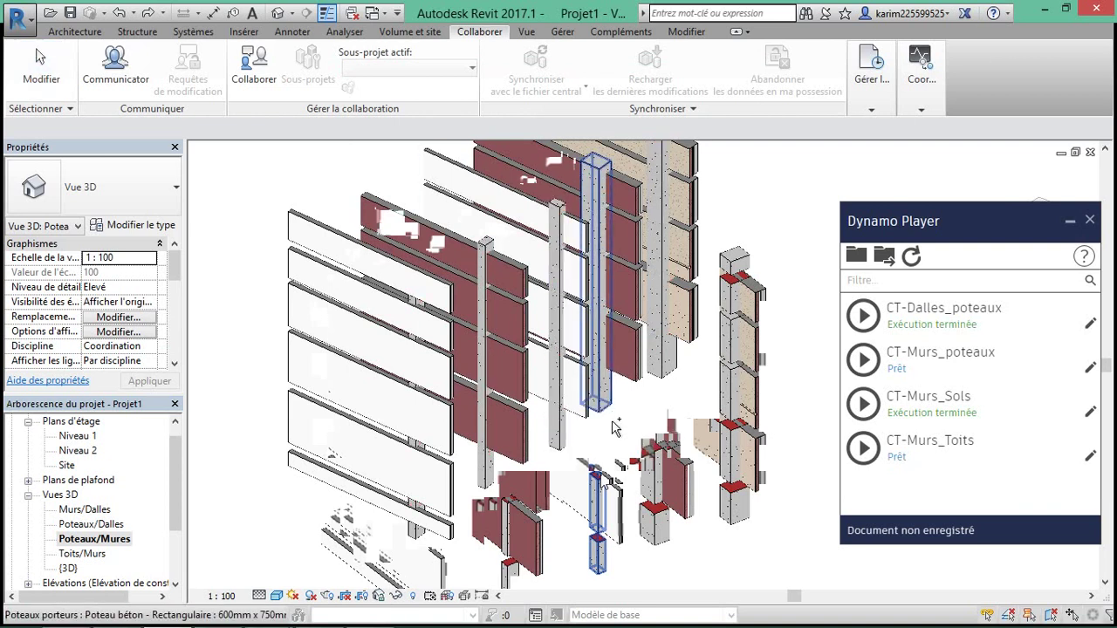
- Orbit the Poteaux/Mures view and tick Sols in Visibility/Graphics (VG) to show the floors
mouse_move(641, 437)
shift+middle_down()
mouse_move(630, 454)
mouse_move(672, 317)
mouse_move(686, 313)
mouse_move(668, 314)
shift+middle_up()
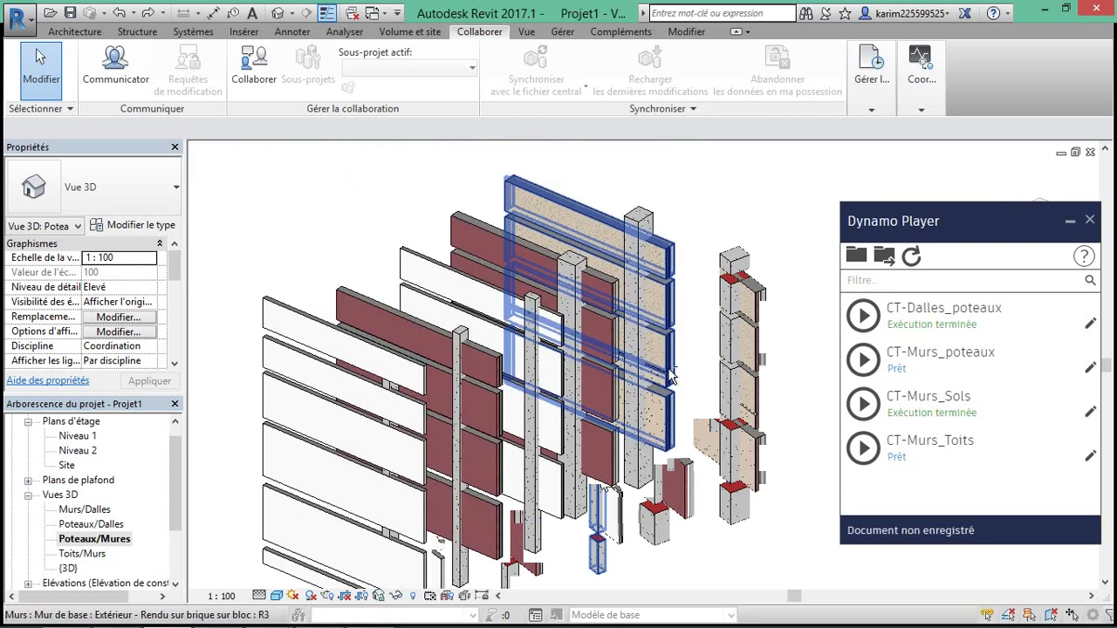
scroll(668, 315, up, 4)
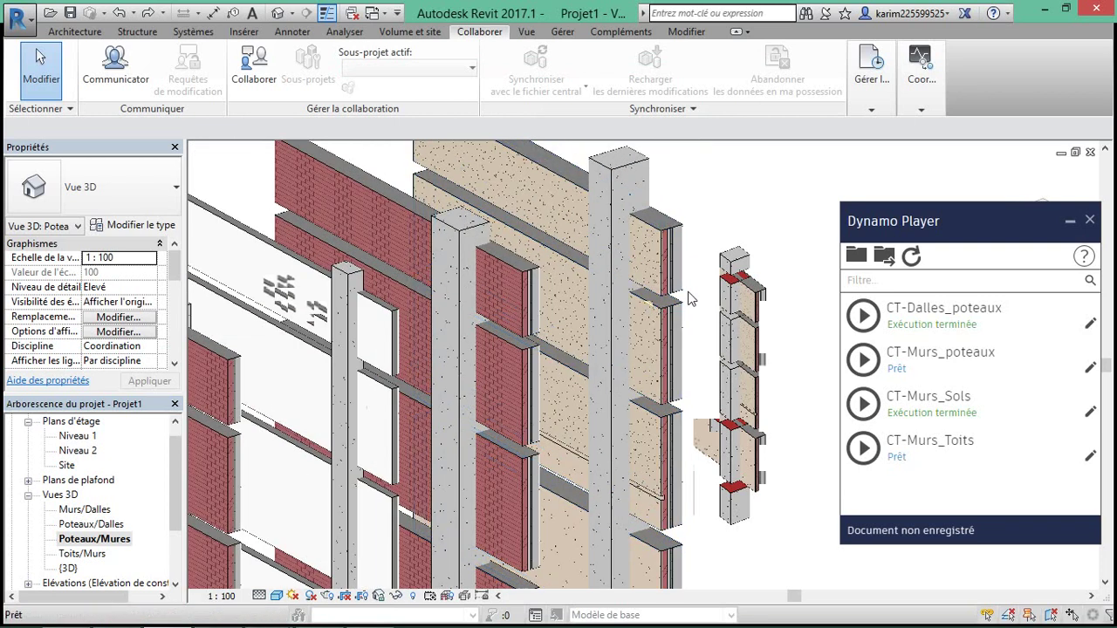
key(g)
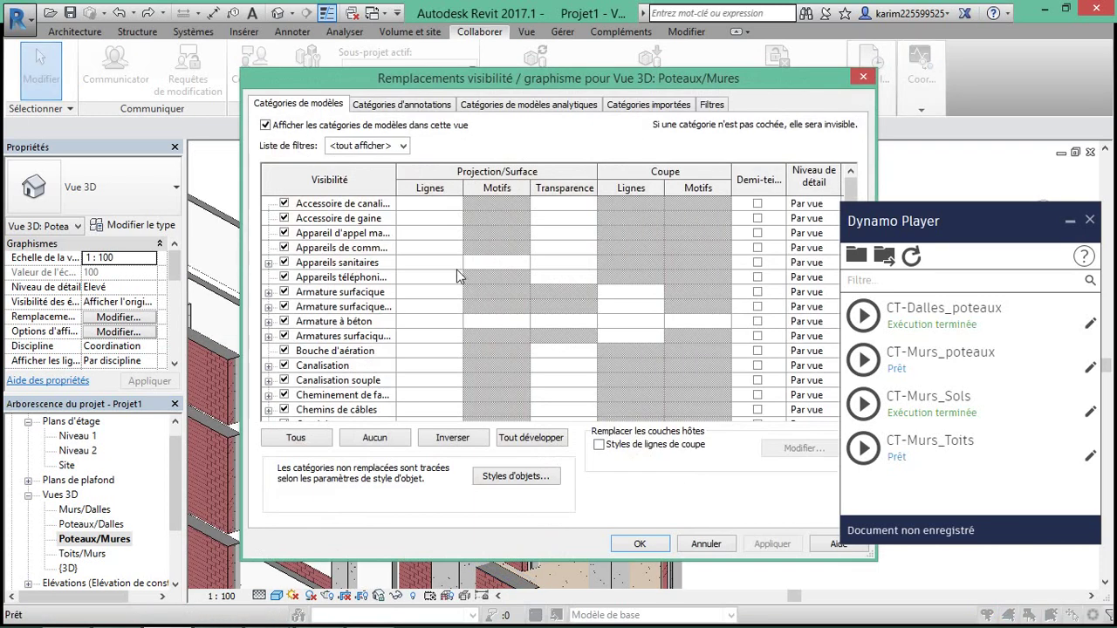
scroll(353, 395, down, 10)
click(341, 393)
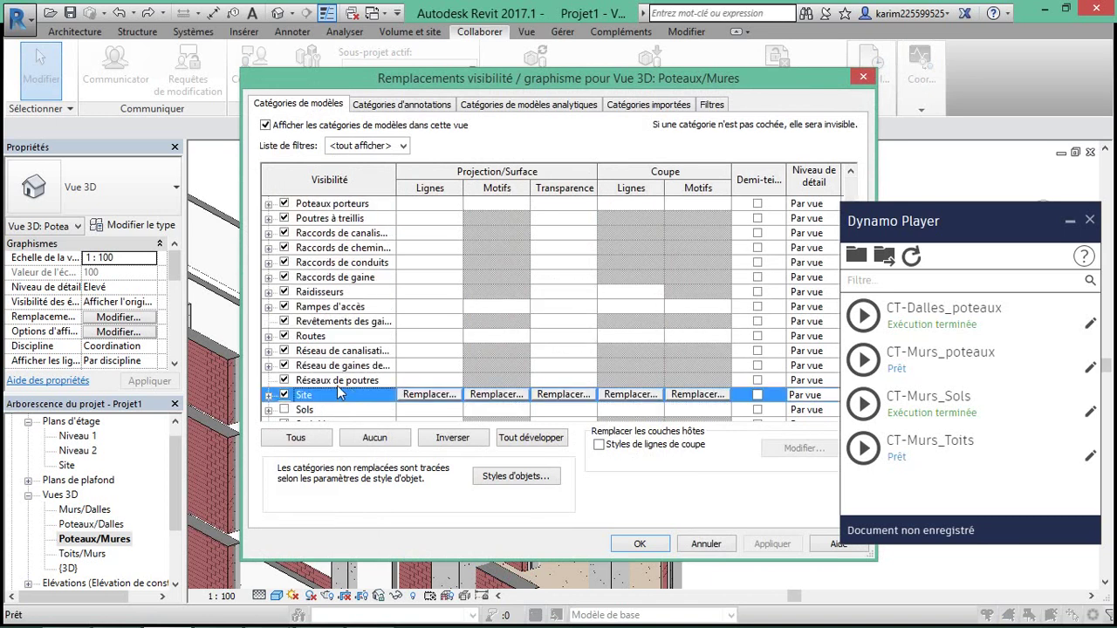
click(284, 395)
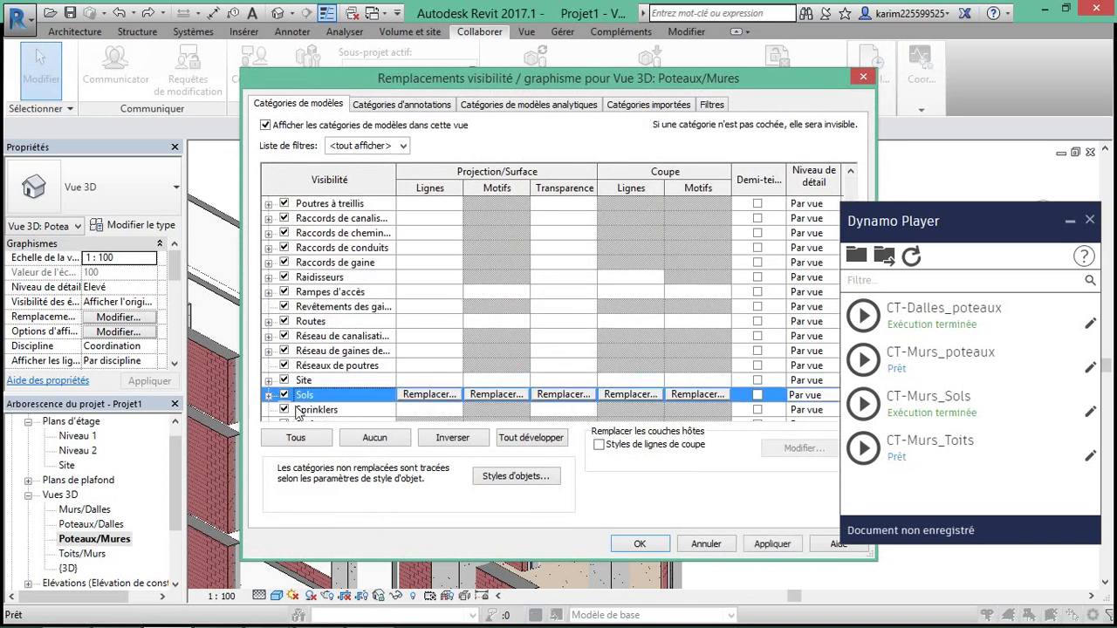
click(636, 544)
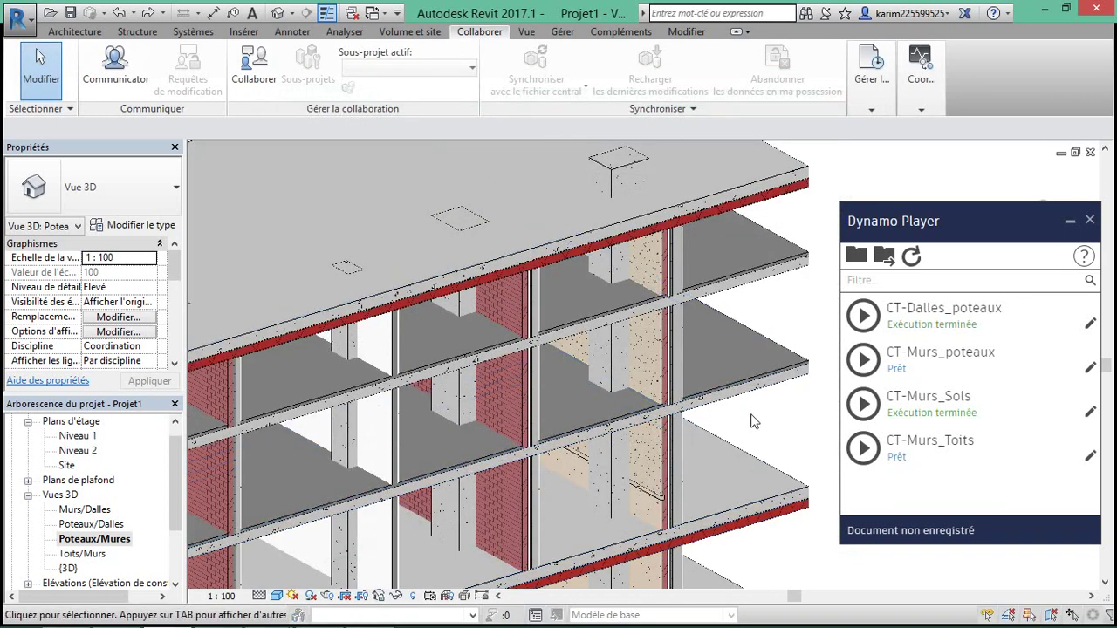
- Check Poteaux porteurs against Murs for interferences and close the column–wall clash report
mouse_move(640, 394)
shift+middle_down()
mouse_move(721, 411)
mouse_move(723, 370)
mouse_move(643, 392)
mouse_move(742, 340)
shift+middle_up()
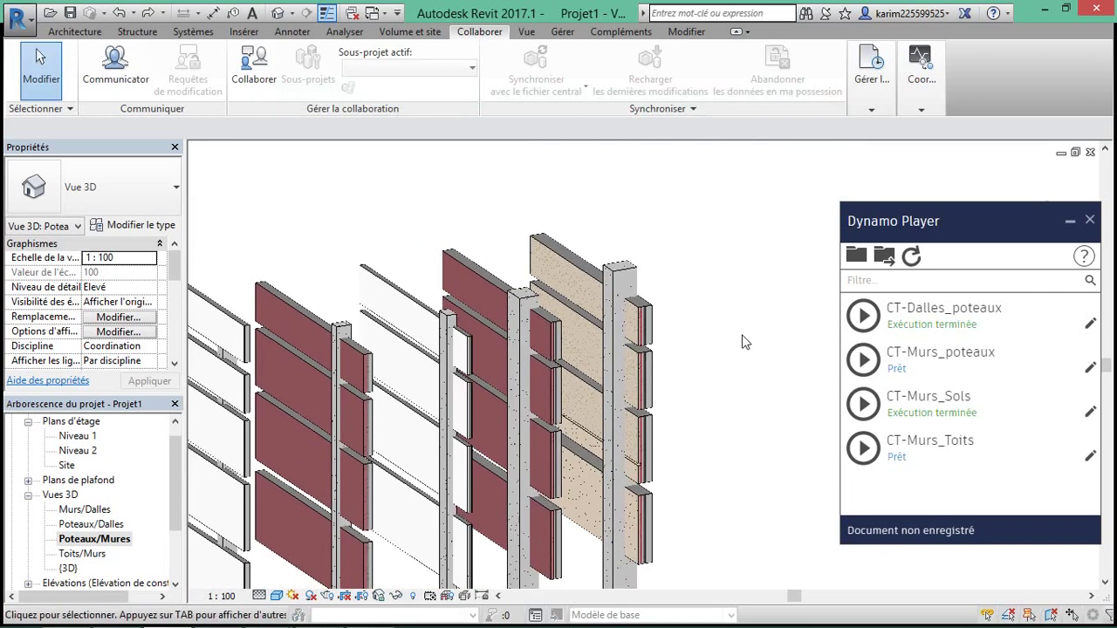
click(916, 109)
click(1063, 155)
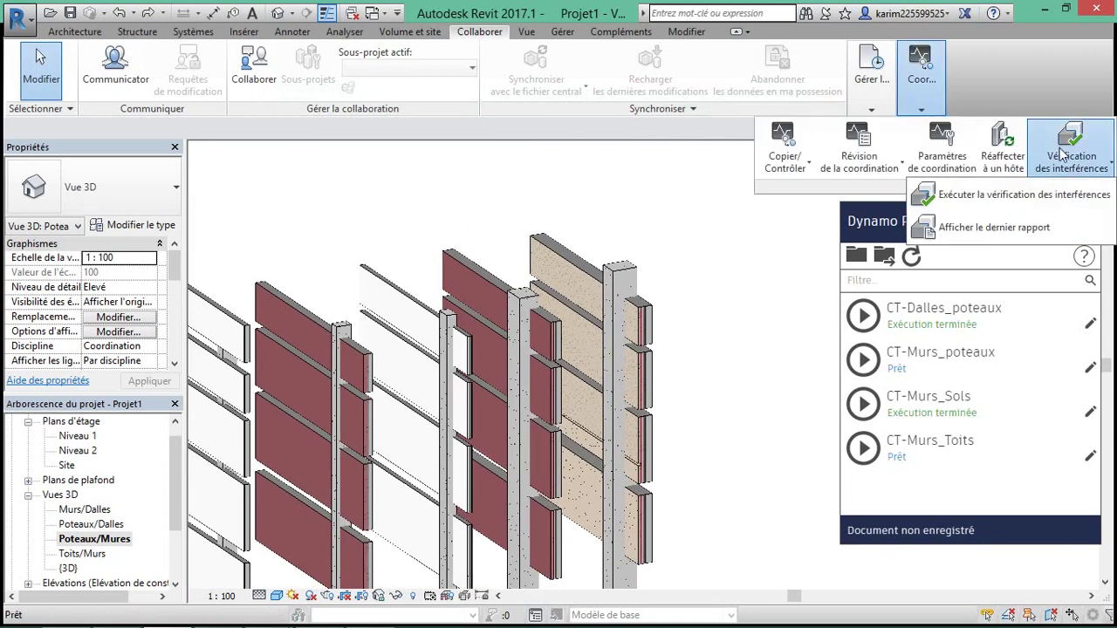
click(1044, 199)
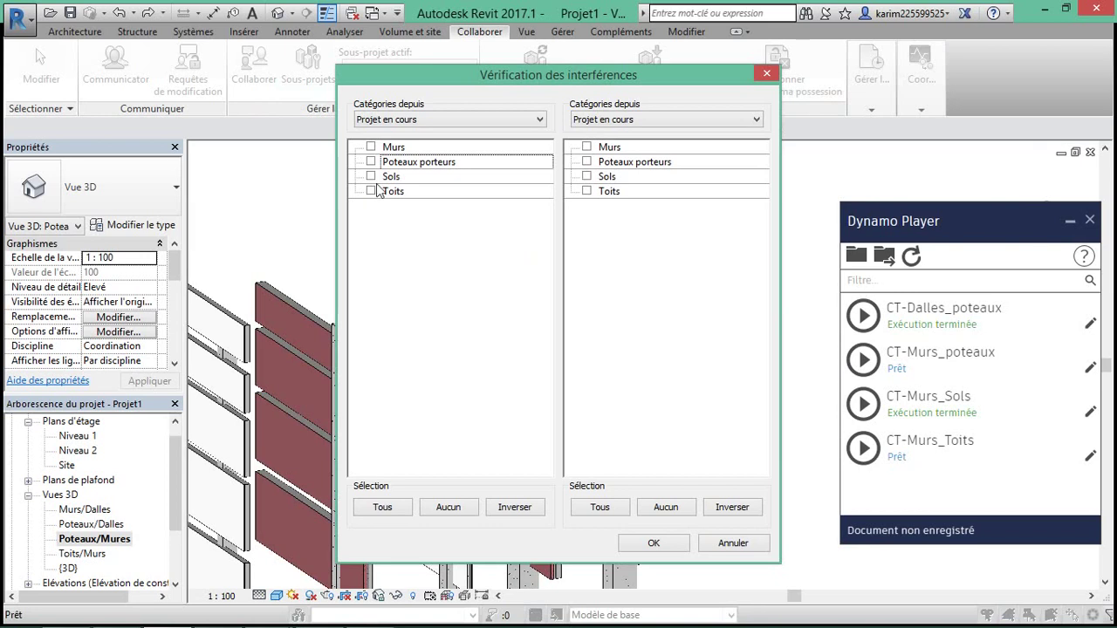
click(371, 161)
click(586, 146)
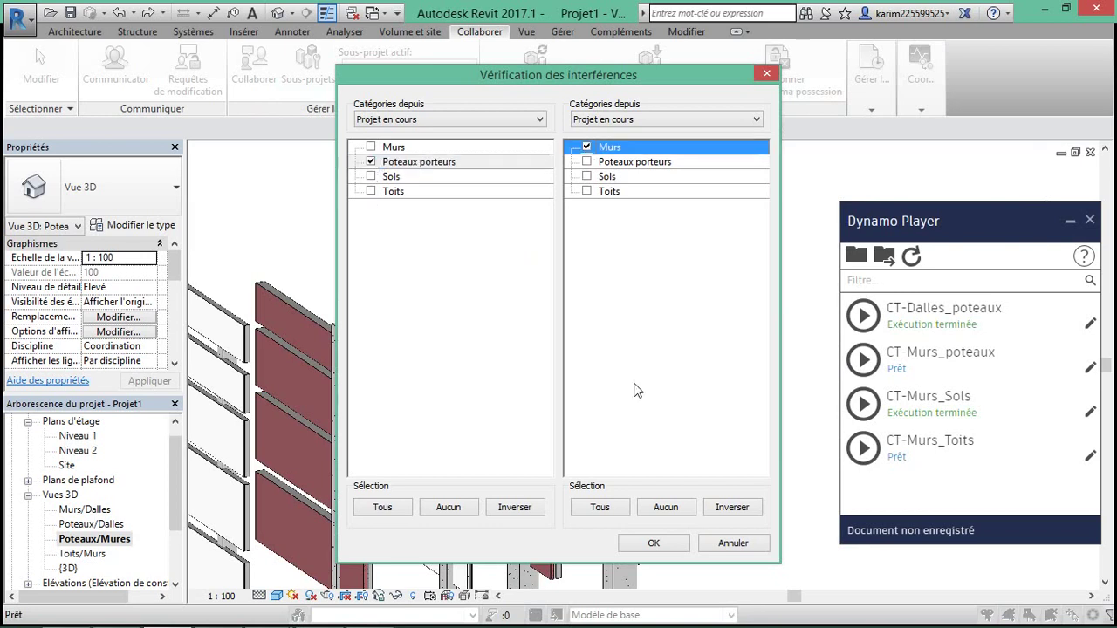
click(651, 549)
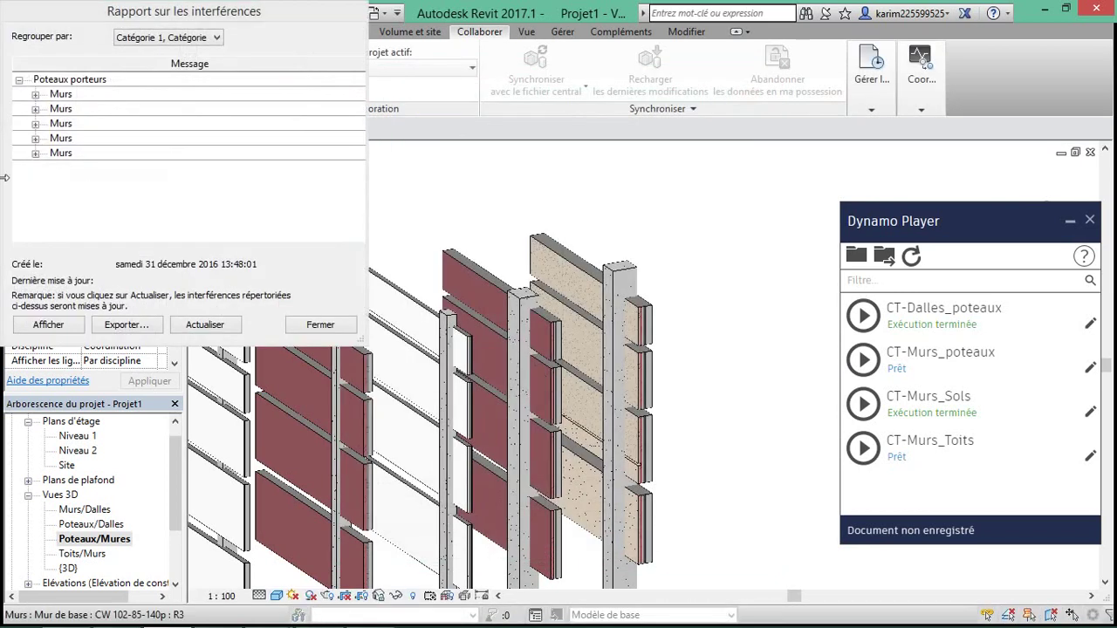
click(336, 328)
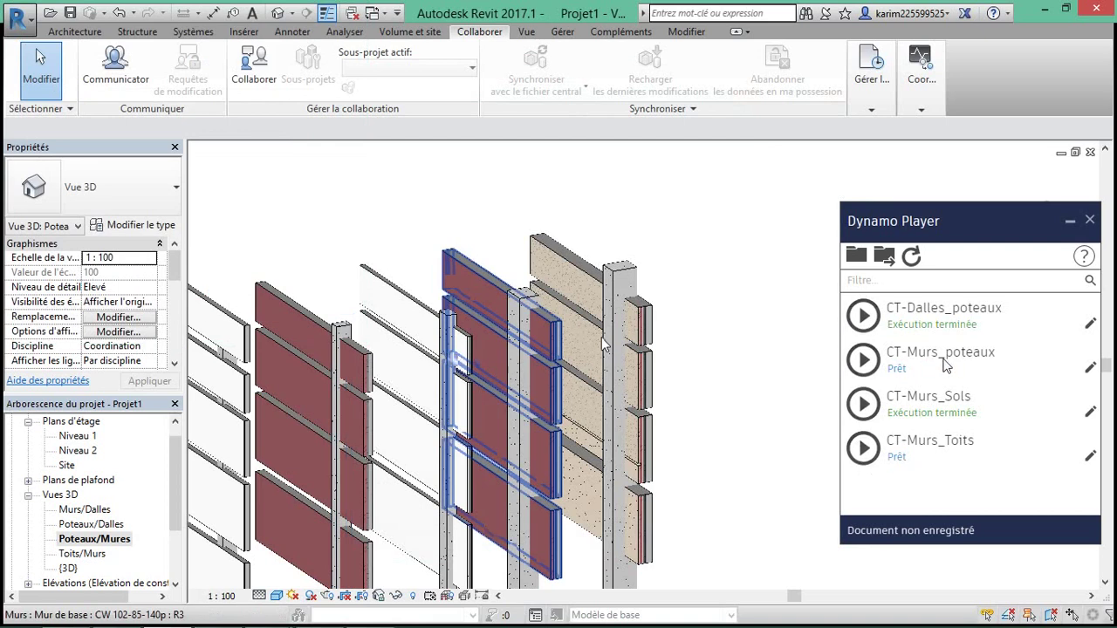
- Run CT-Murs_poteaux to trim walls at the columns, then temporarily hide one concrete column to inspect them
click(875, 365)
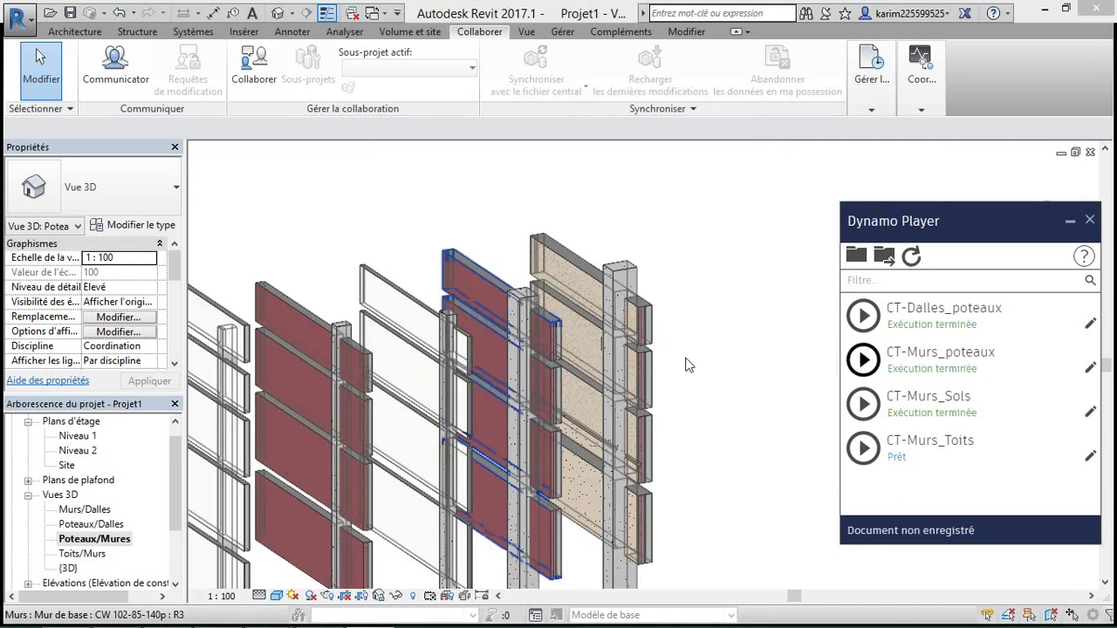
click(707, 343)
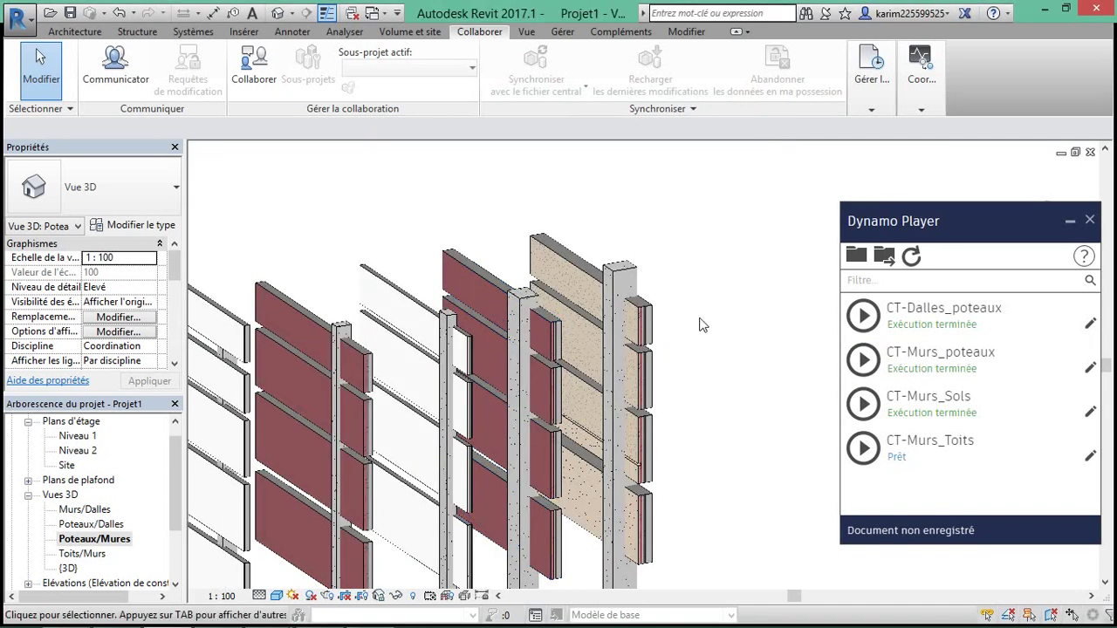
click(620, 281)
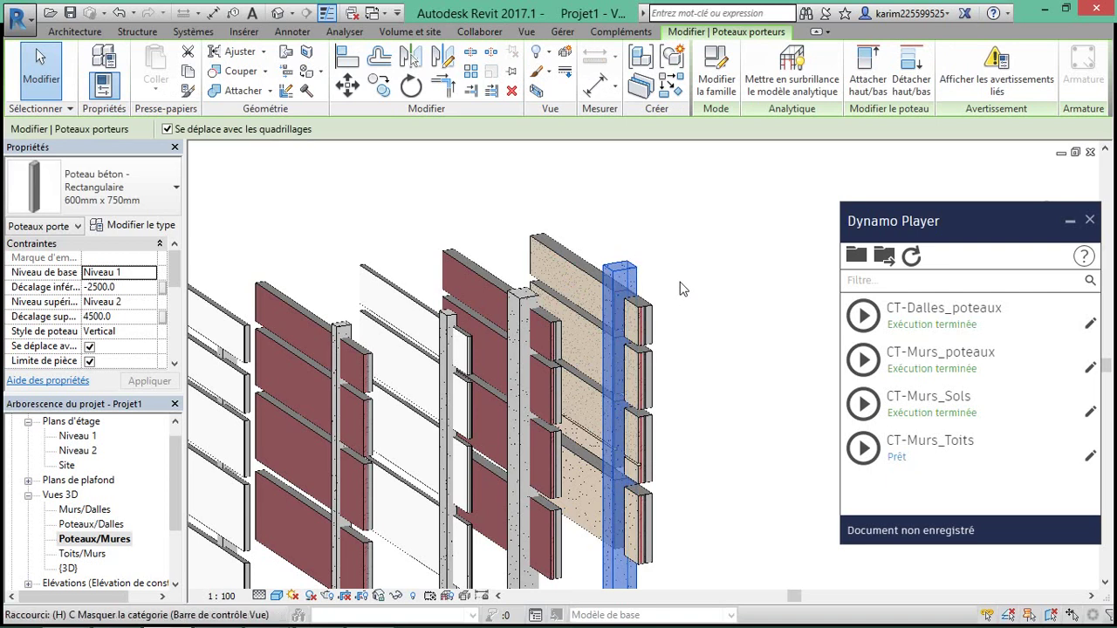
key(h)
key(h)
mouse_move(669, 312)
shift+middle_down()
mouse_move(760, 435)
mouse_move(676, 374)
mouse_move(685, 301)
shift+middle_up()
- Restore the hidden column and run a Murs versus Poteaux porteurs interference check, which finds none
key(h)
key(r)
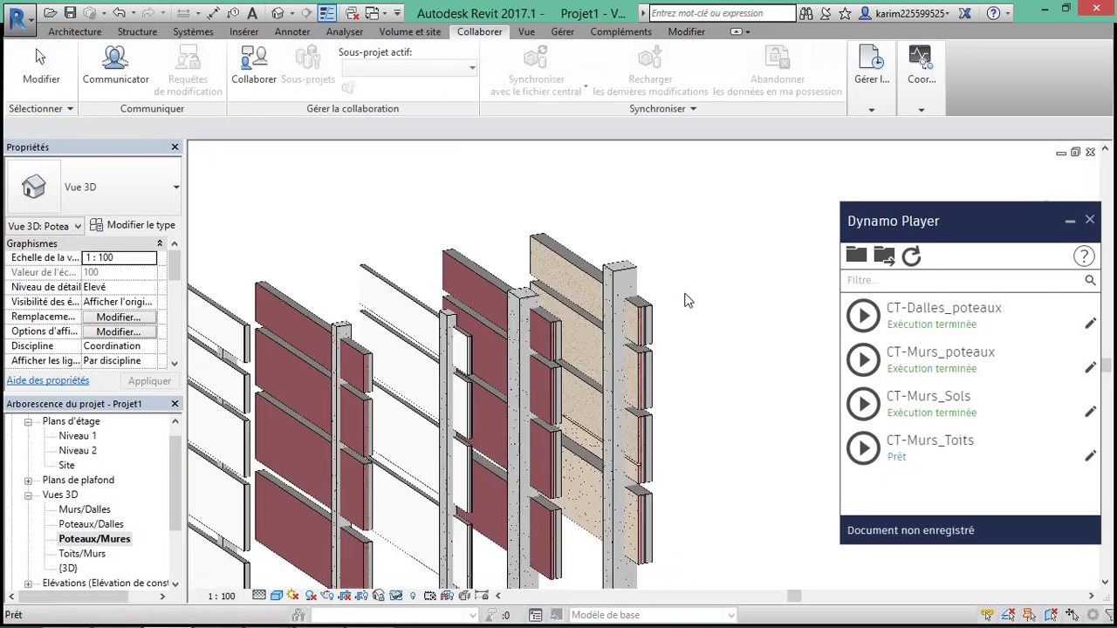
click(918, 77)
click(1072, 144)
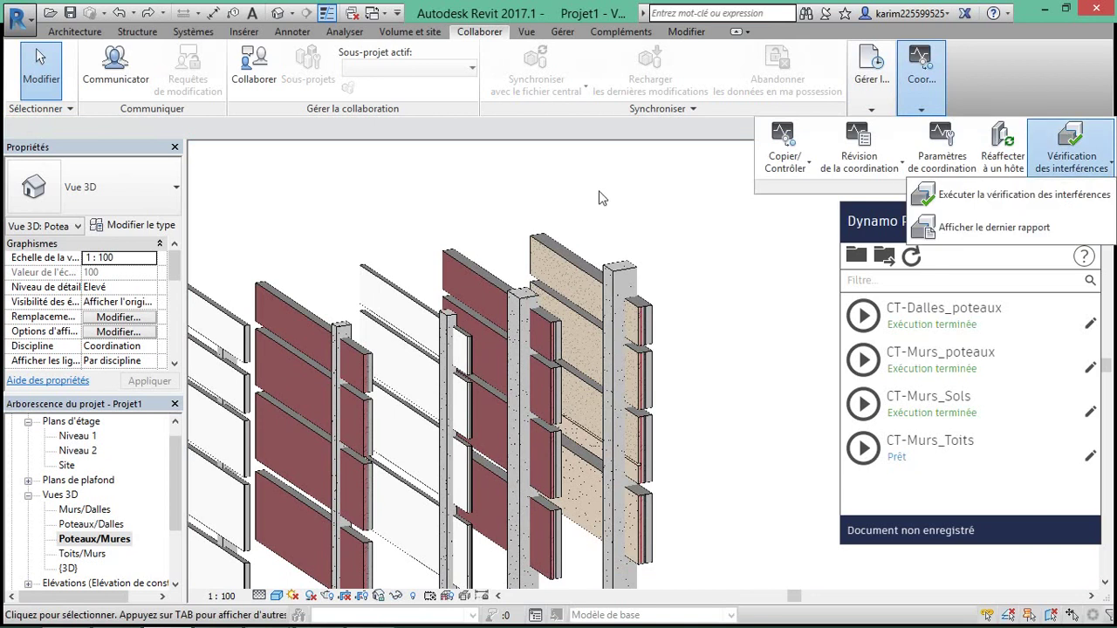
click(994, 195)
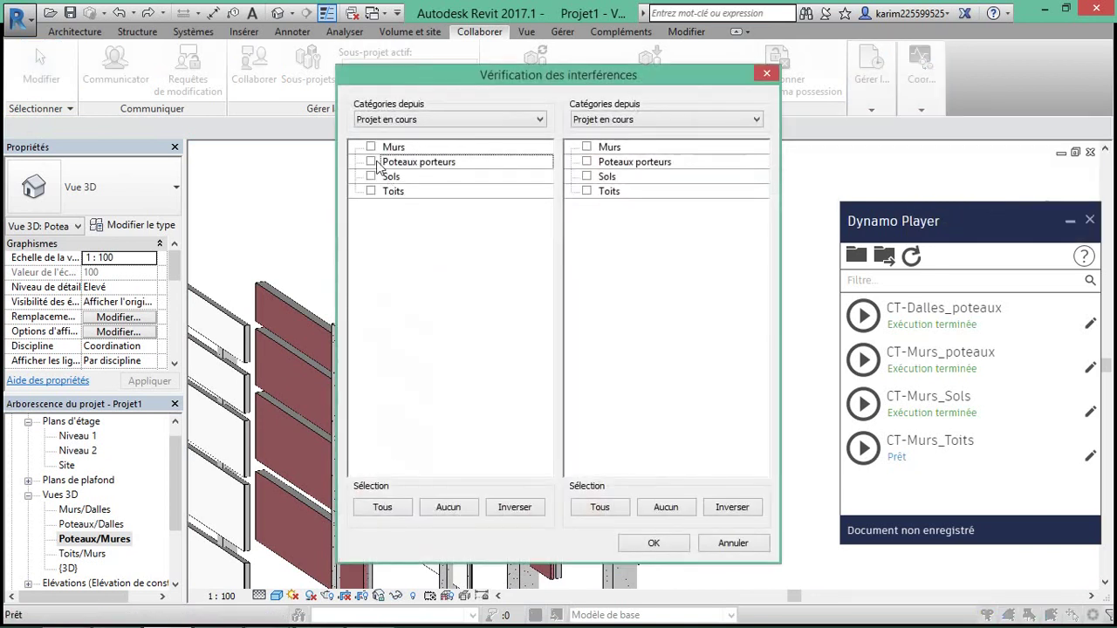
click(587, 161)
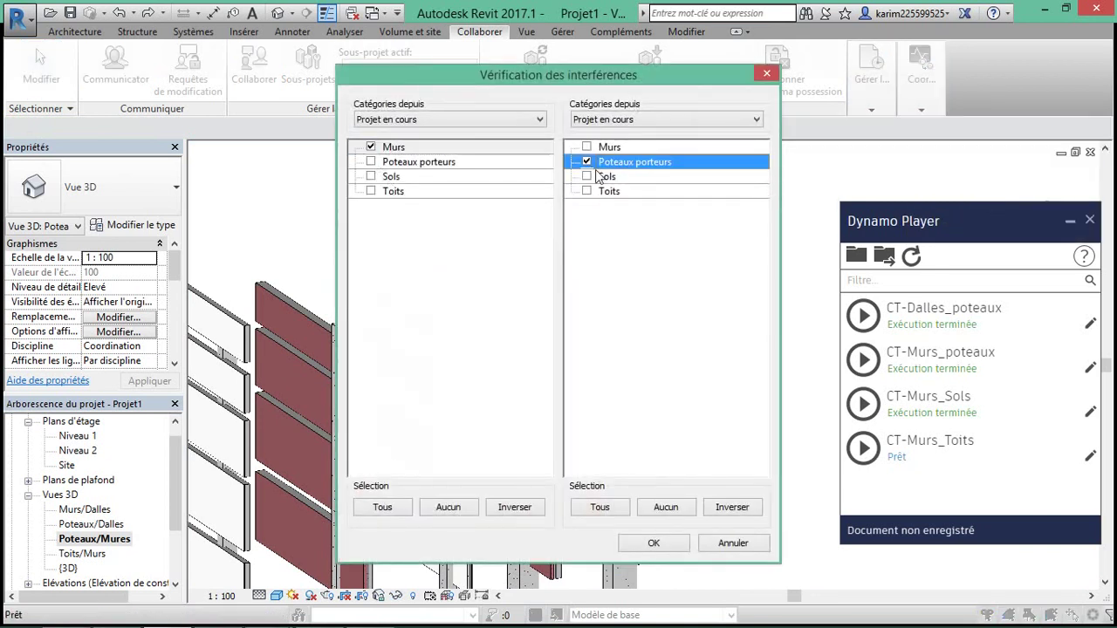
click(644, 544)
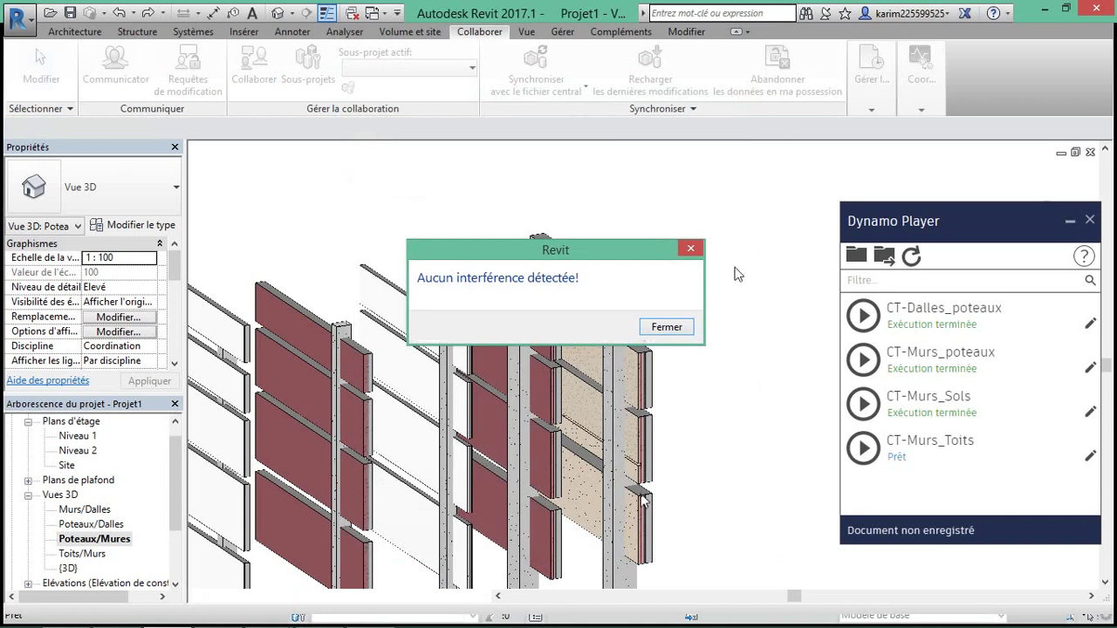
click(668, 328)
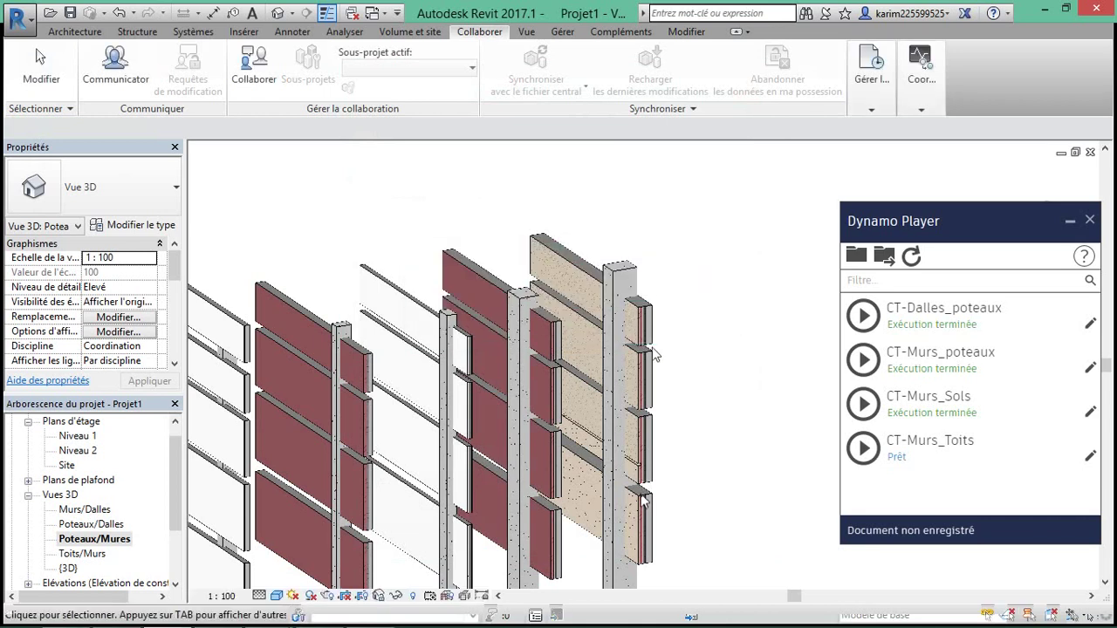
- Open the Toits/Murs 3D view and inspect the roof and walls
double_click(81, 554)
mouse_move(366, 439)
shift+middle_down()
mouse_move(691, 414)
mouse_move(555, 472)
shift+middle_up()
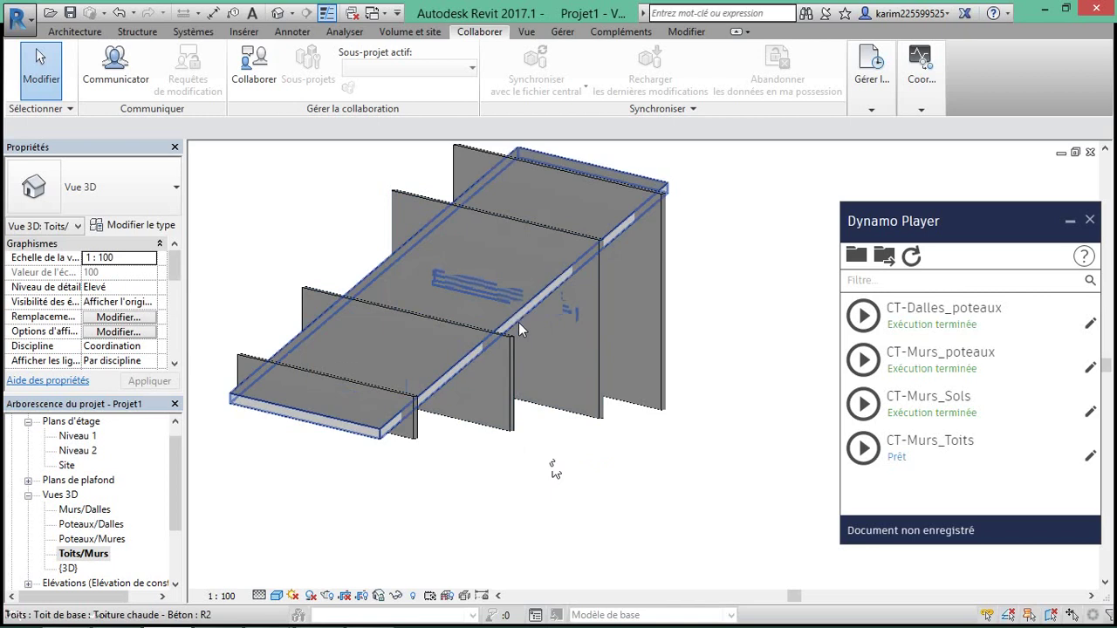
click(518, 329)
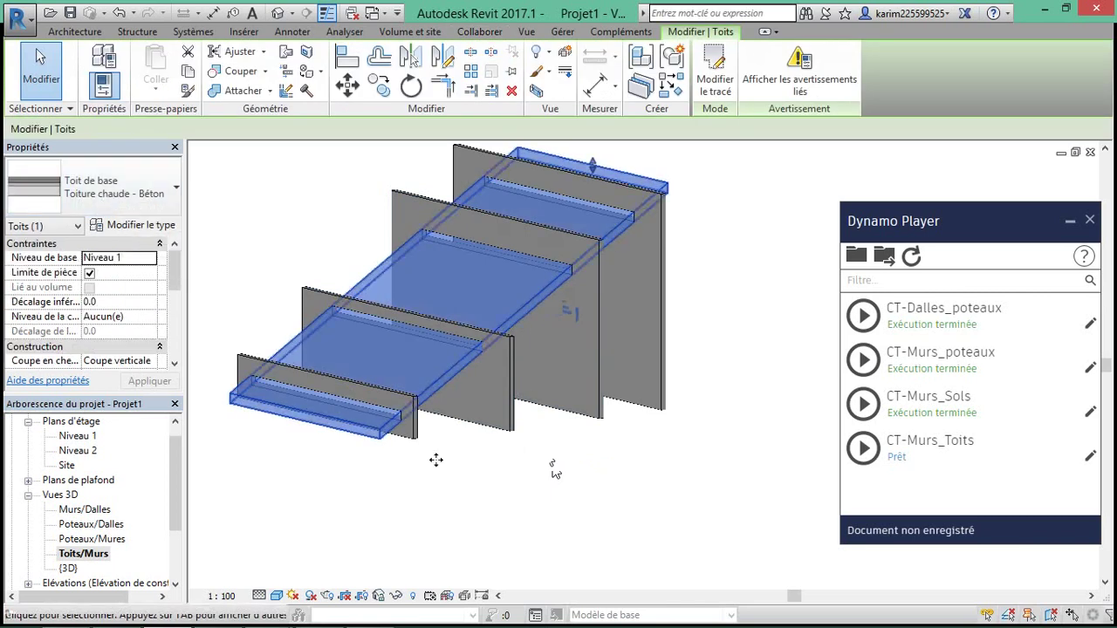
key(Escape)
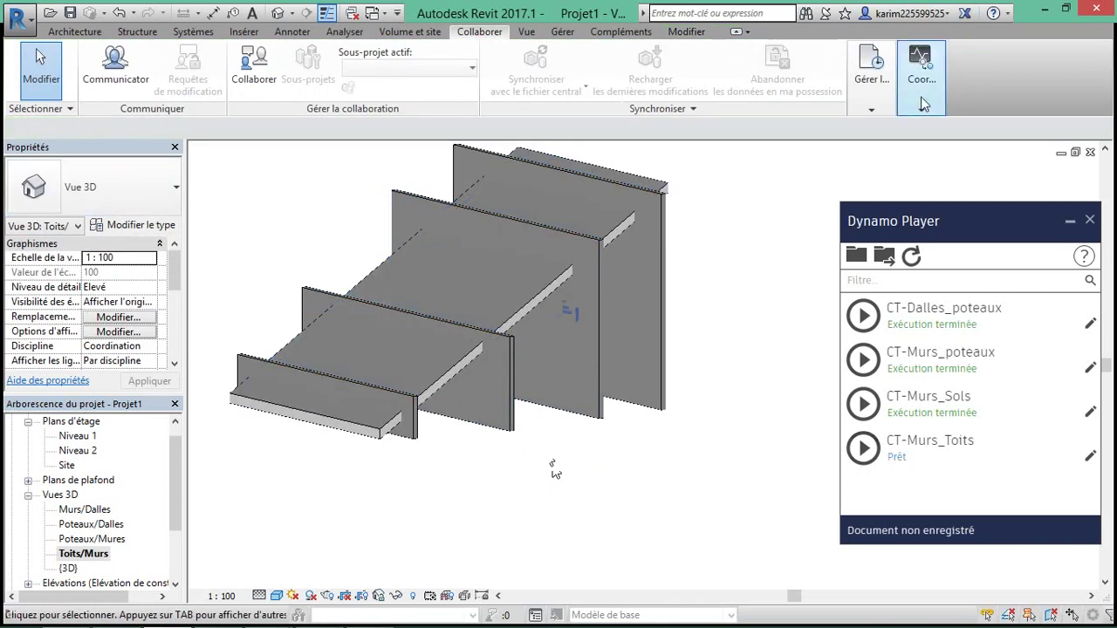
- Run a new interference check with Toits against Murs
click(923, 103)
click(1075, 150)
click(1044, 192)
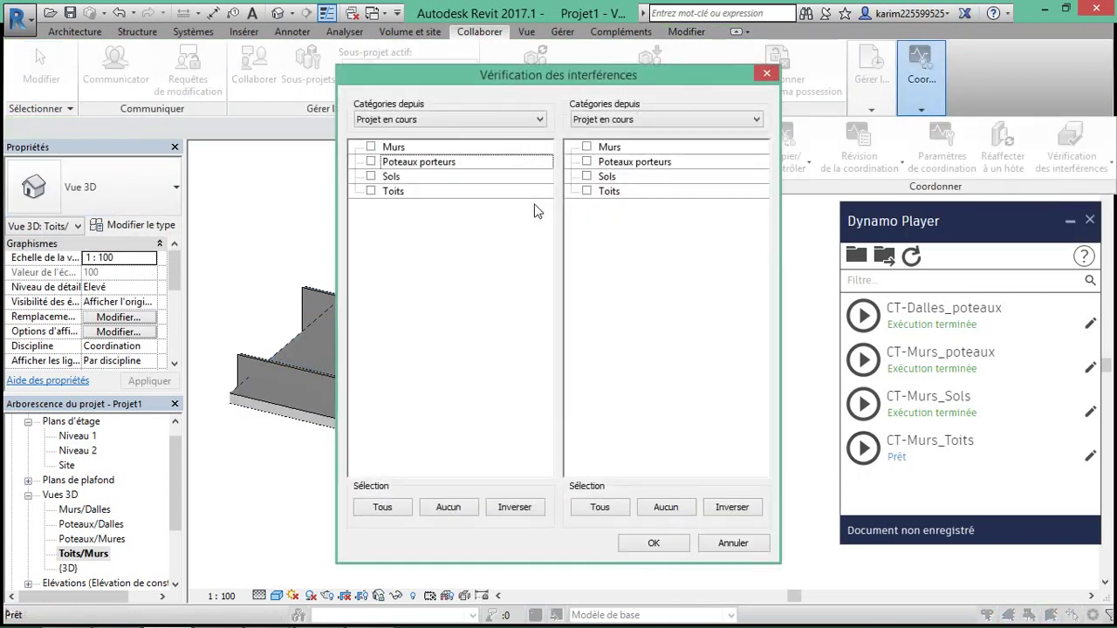
click(371, 192)
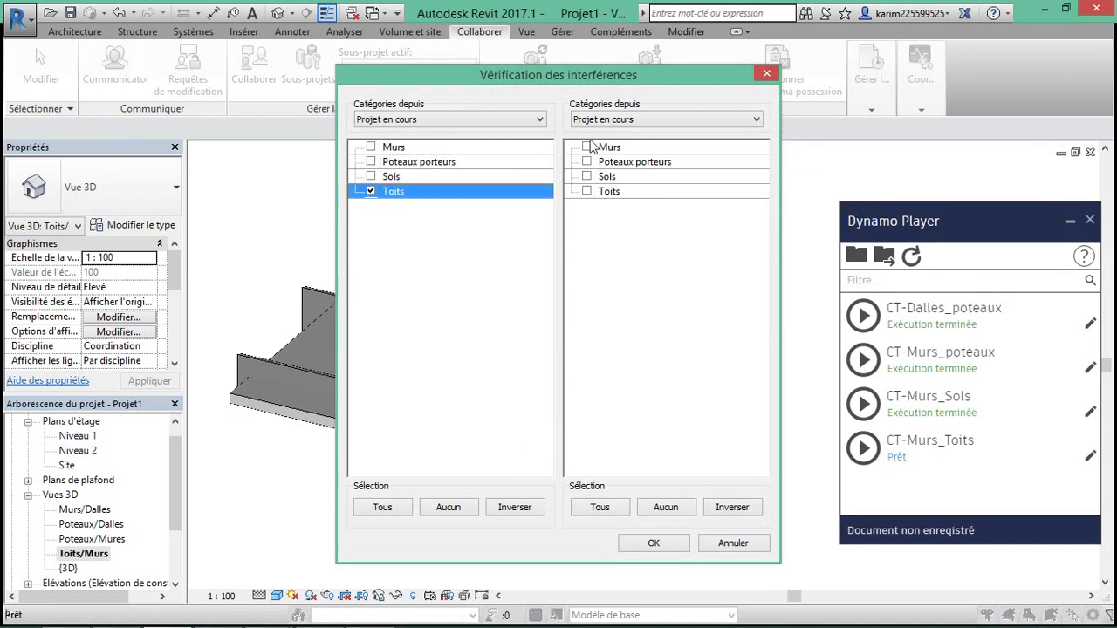
click(588, 147)
click(654, 541)
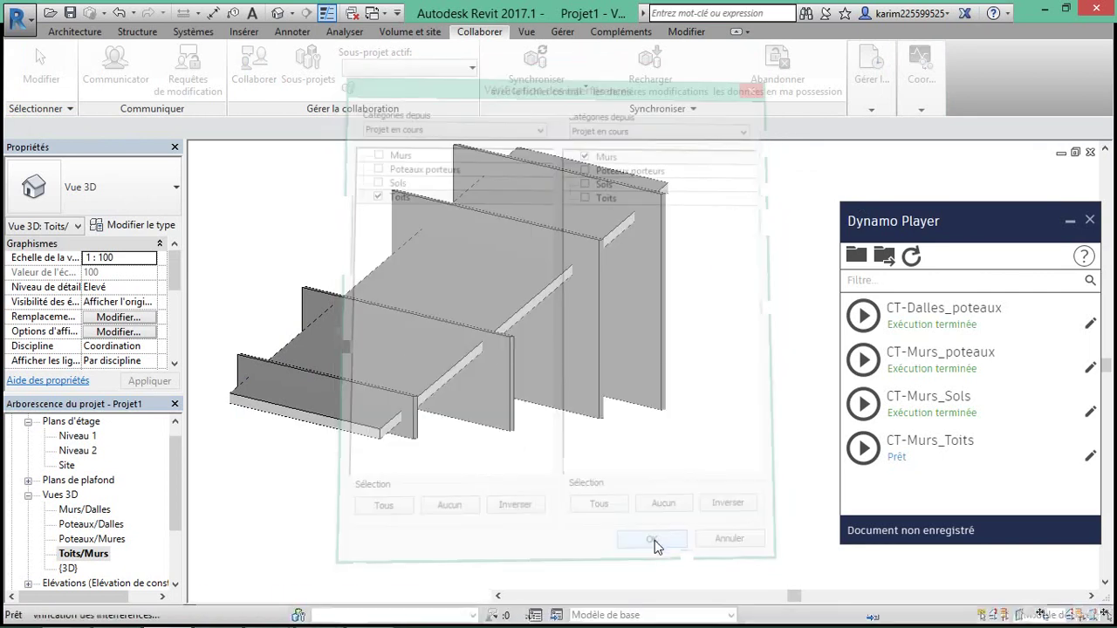
- Dismiss the no-interference message and temporarily hide the roof to expose the walls
click(666, 326)
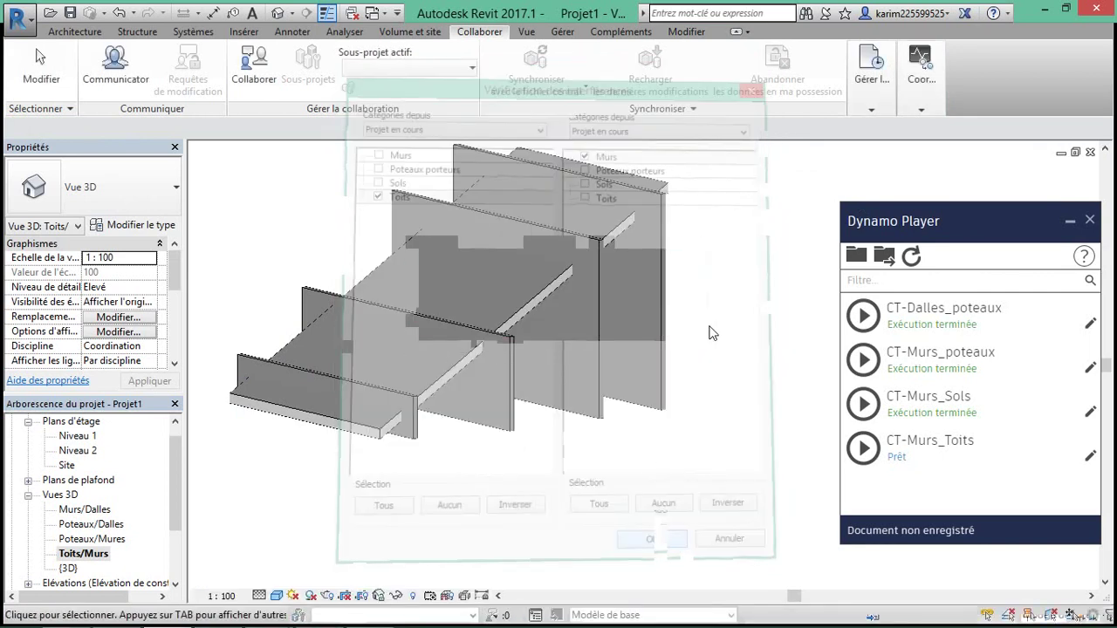
shift+middle_drag(649, 326, 602, 348)
click(566, 306)
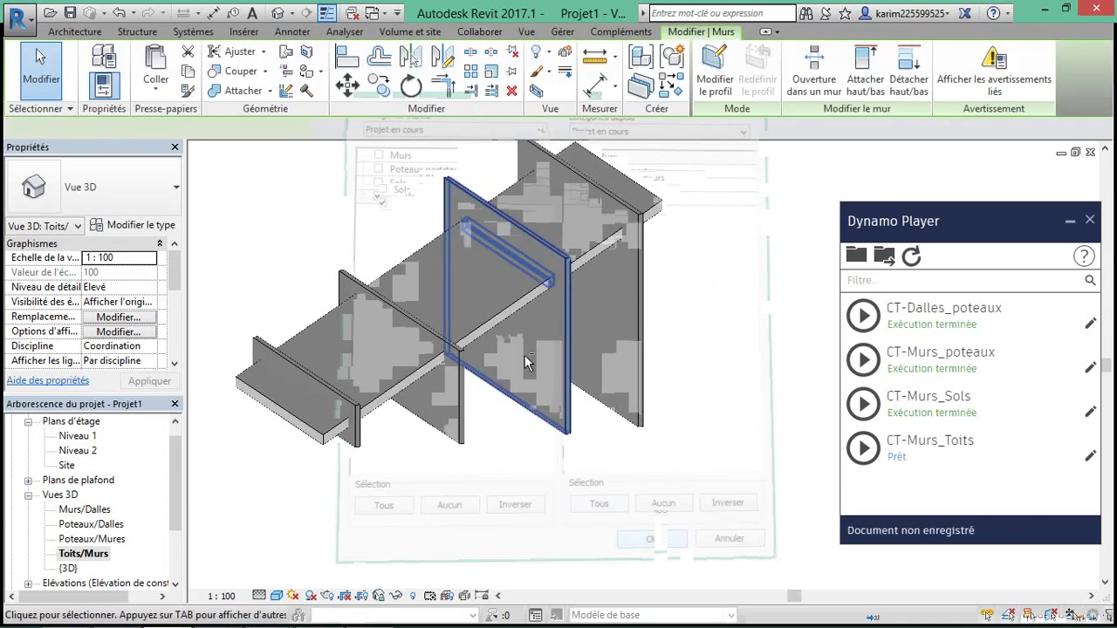
shift+middle_drag(524, 355, 609, 294)
key(Escape)
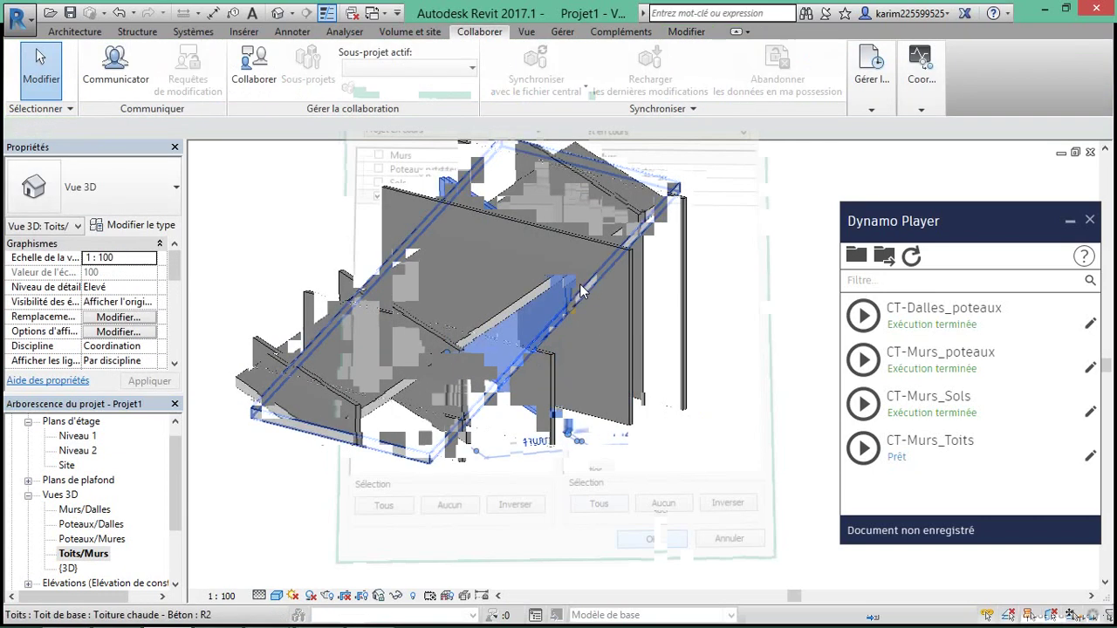
click(582, 290)
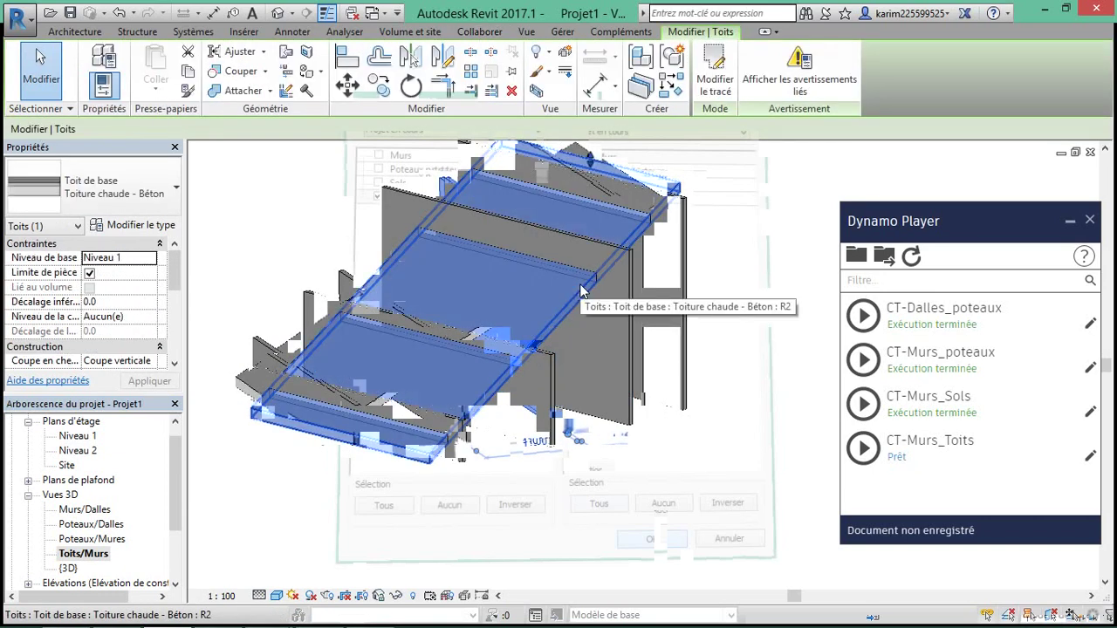
key(h)
key(h)
mouse_move(579, 284)
shift+middle_down()
mouse_move(667, 242)
mouse_move(553, 366)
mouse_move(611, 288)
shift+middle_up()
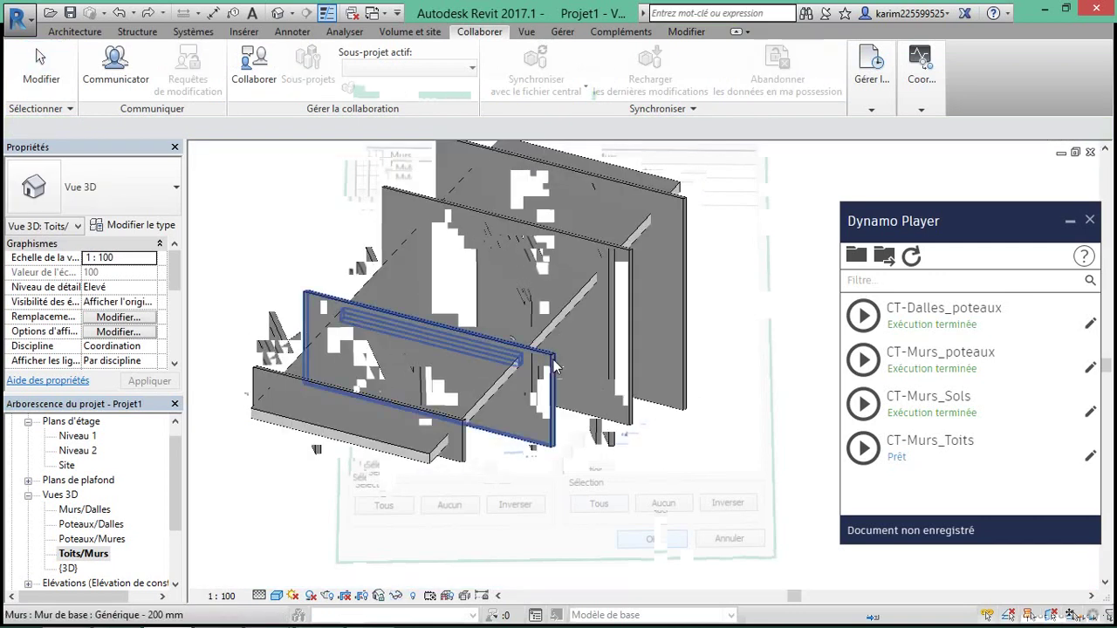
- Move the wall standing across the roof so its offset becomes 2800
click(624, 268)
key(c)
key(s)
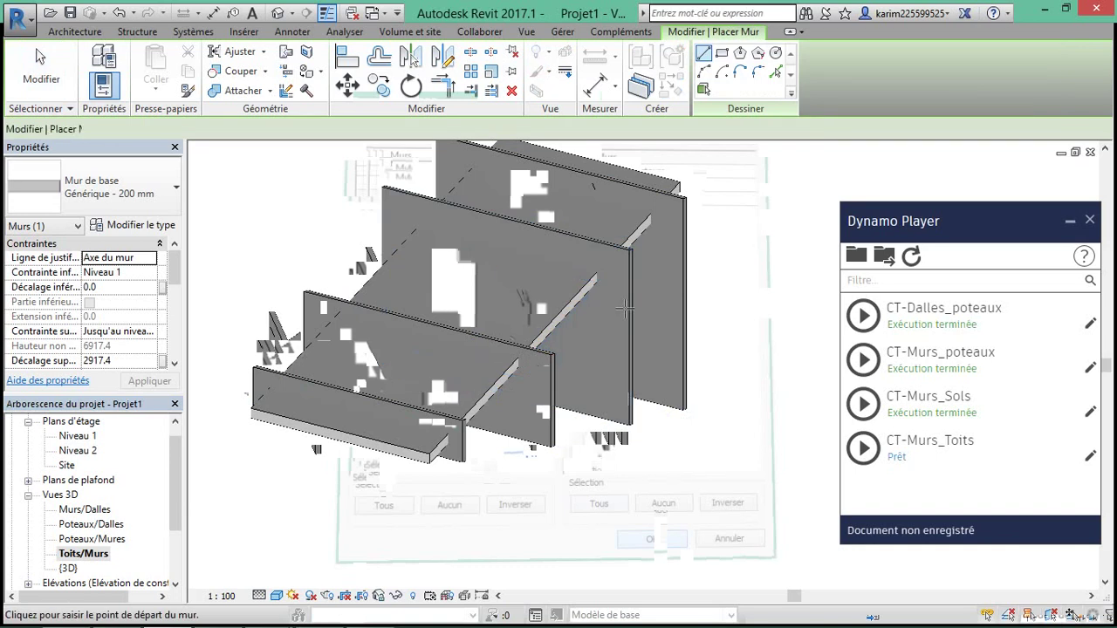
shift+middle_drag(630, 316, 541, 395)
key(Escape)
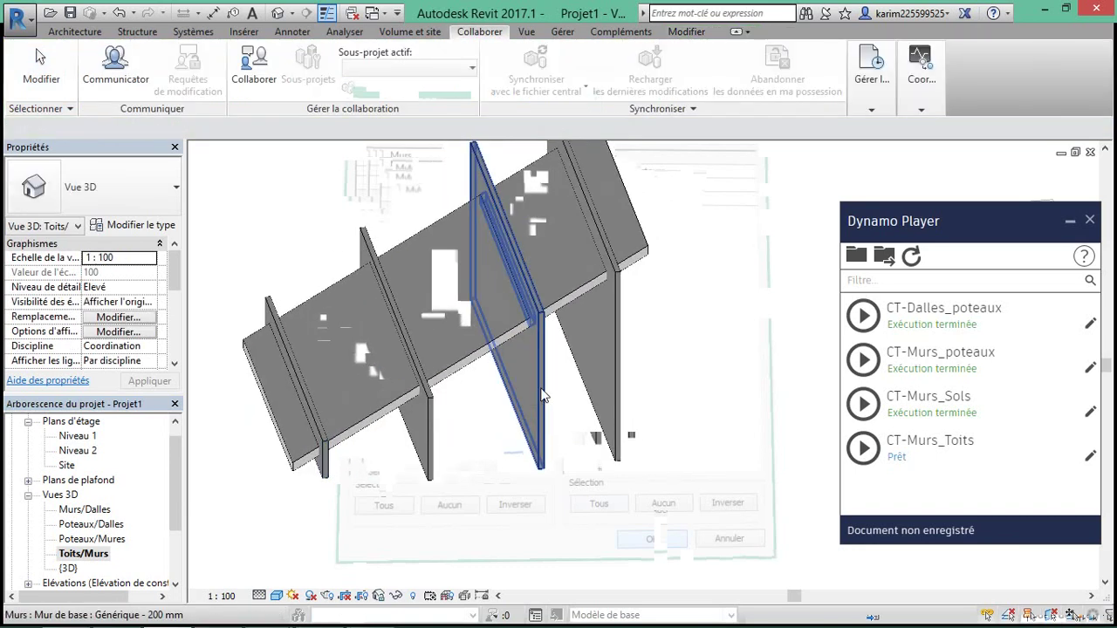
click(542, 396)
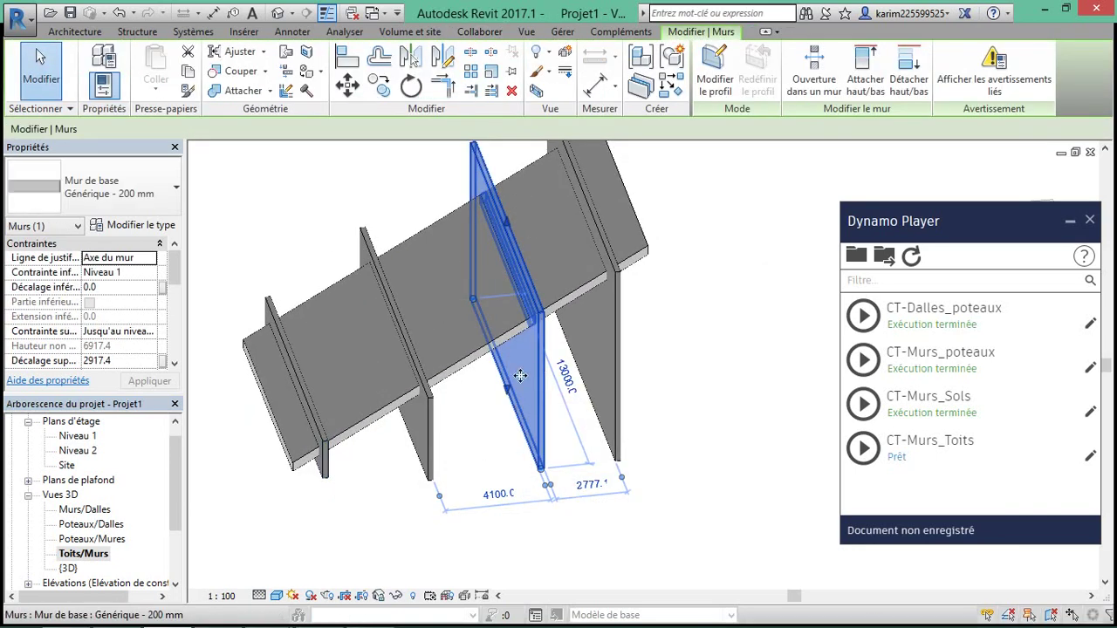
drag(520, 375, 506, 389)
key(Escape)
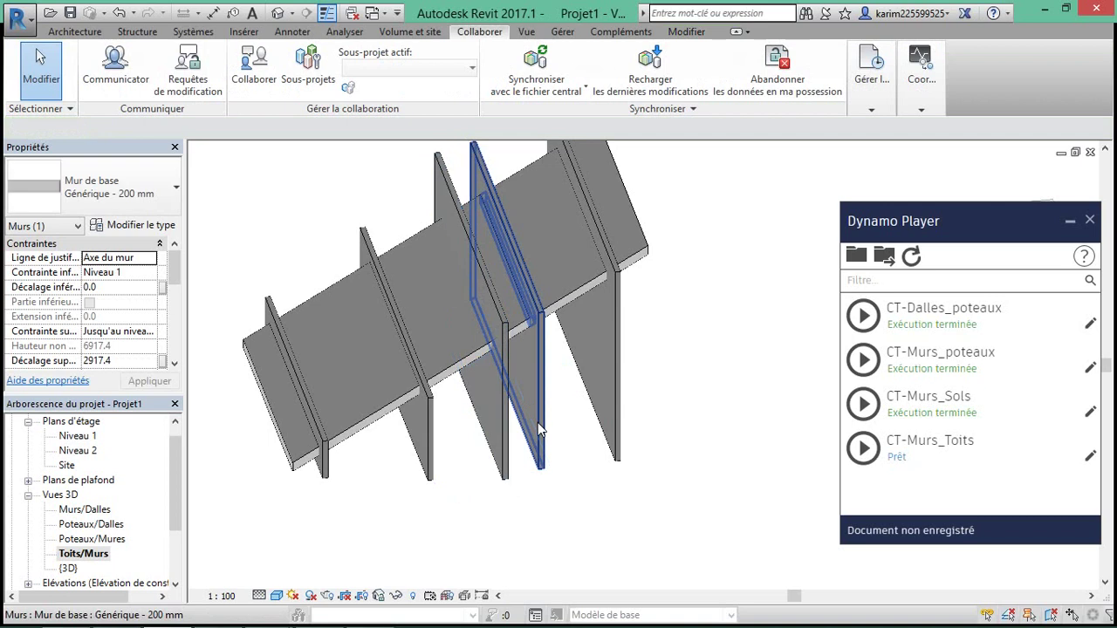
mouse_move(537, 423)
shift+middle_down()
mouse_move(579, 257)
mouse_move(604, 362)
shift+middle_up()
- Move the wall near the roof's far end, then delete it
click(581, 241)
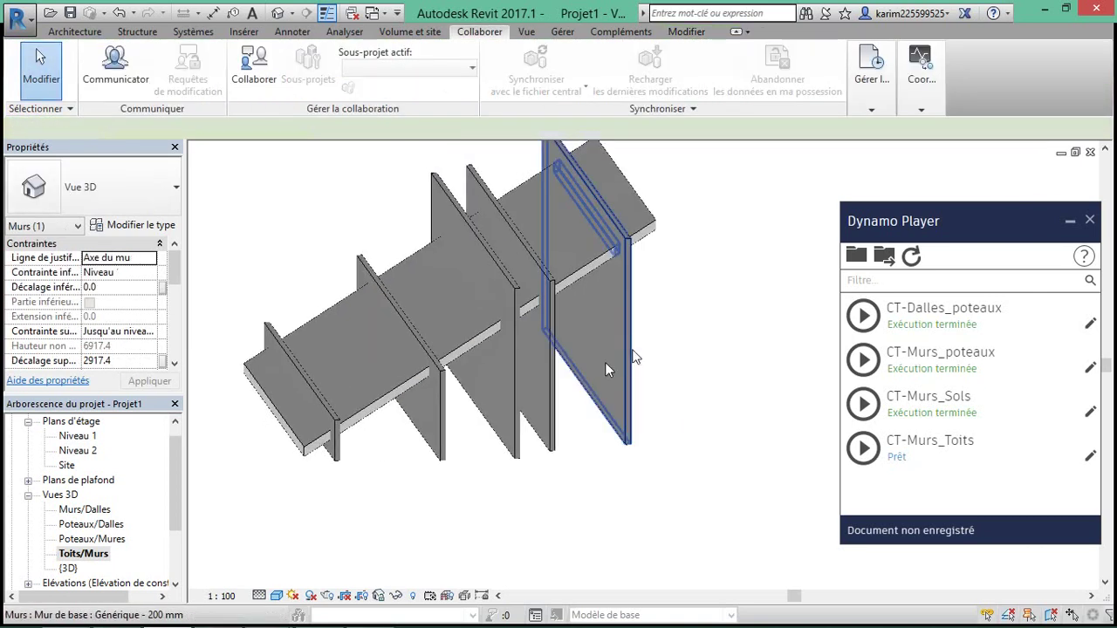
click(603, 351)
drag(604, 348, 622, 299)
key(Escape)
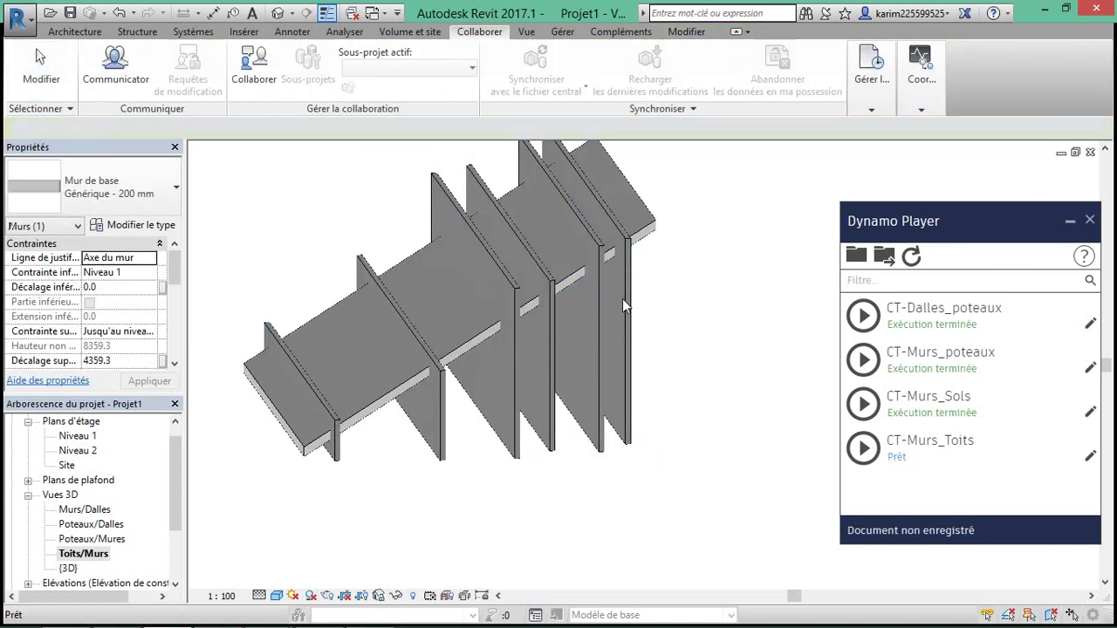
click(622, 295)
key(Delete)
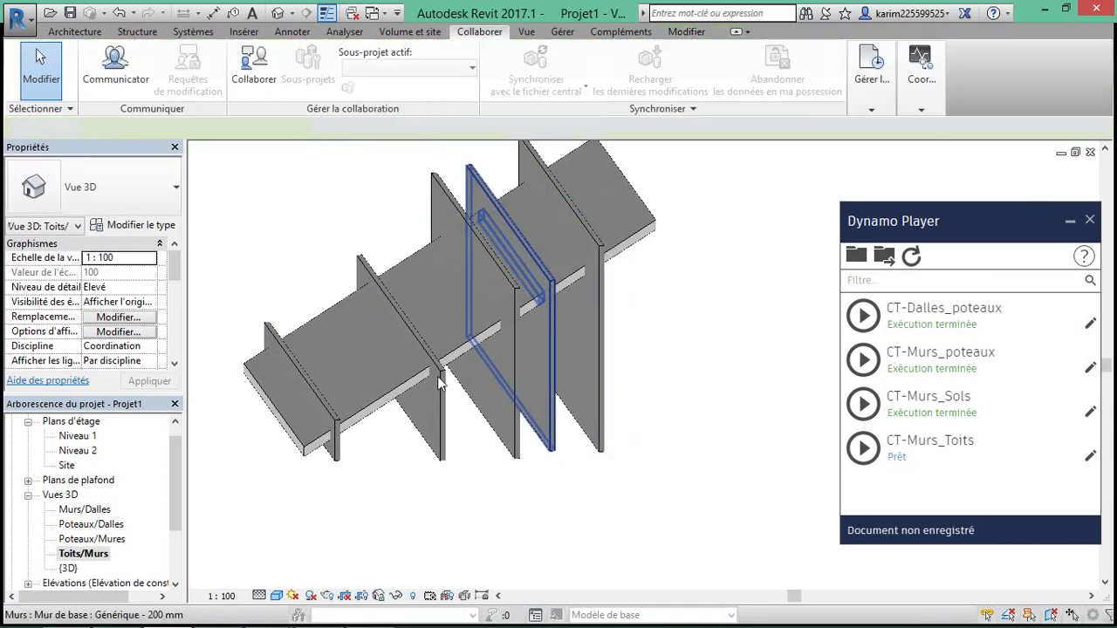
- Delete the two remaining unwanted walls, leaving three walls beside the roof
click(435, 390)
key(Delete)
click(339, 437)
key(Delete)
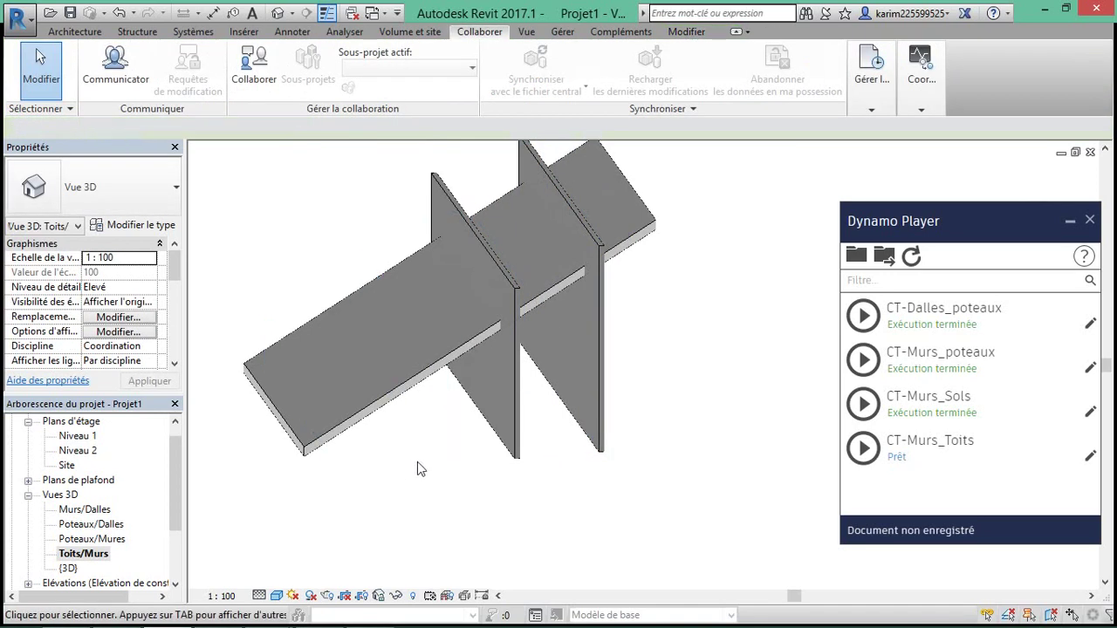
shift+middle_drag(417, 462, 544, 444)
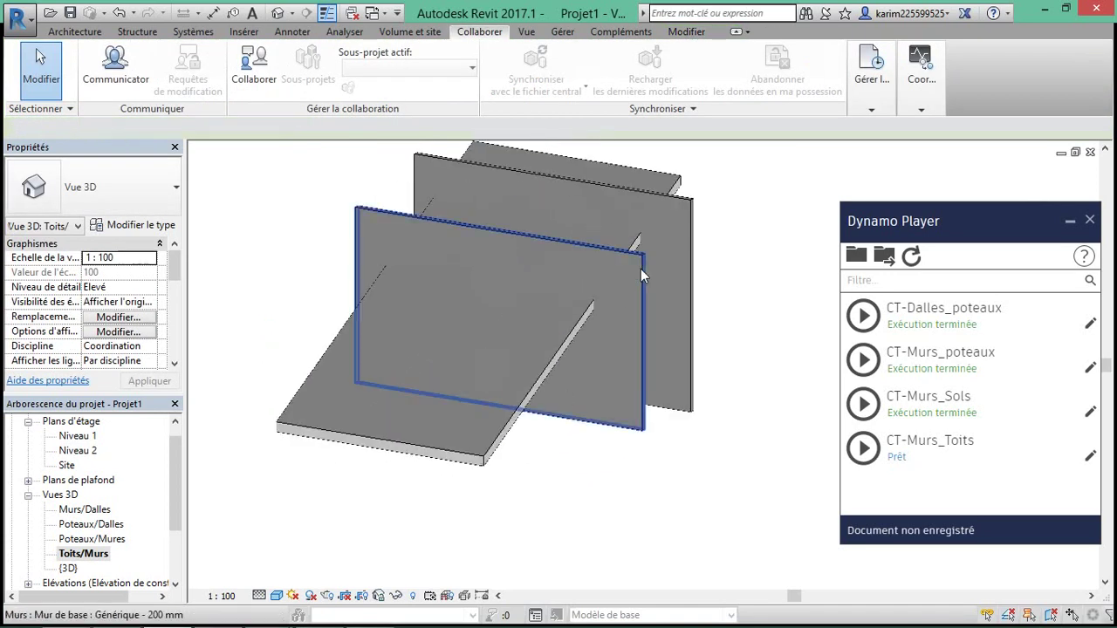
click(641, 269)
key(Escape)
- Run a Toits versus Murs interference check and close the report listing two roof–wall clashes
click(920, 78)
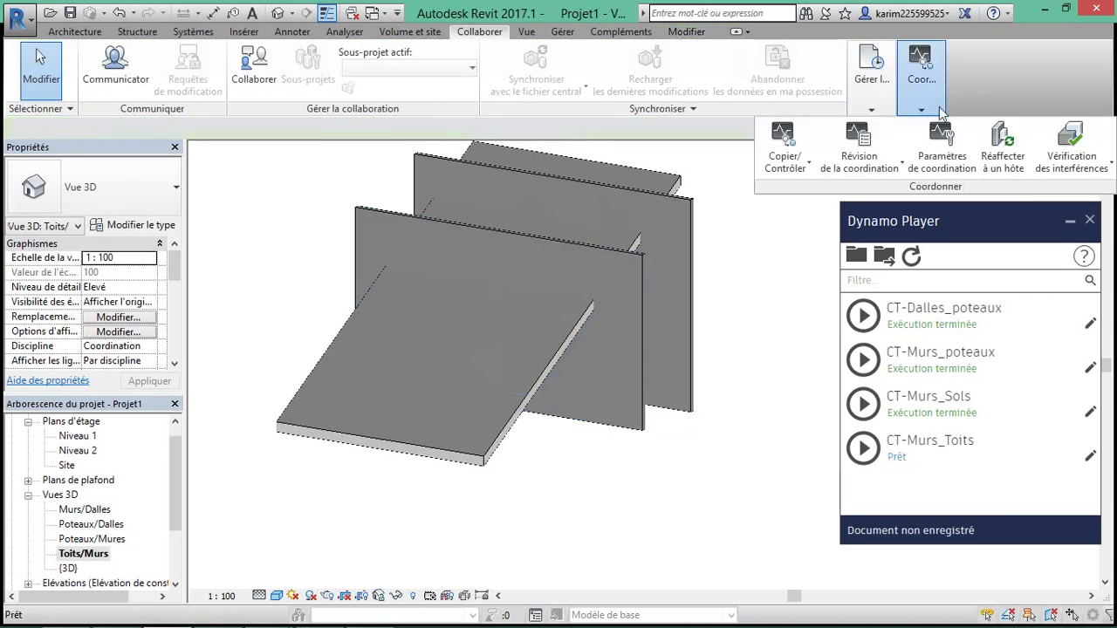
click(1051, 140)
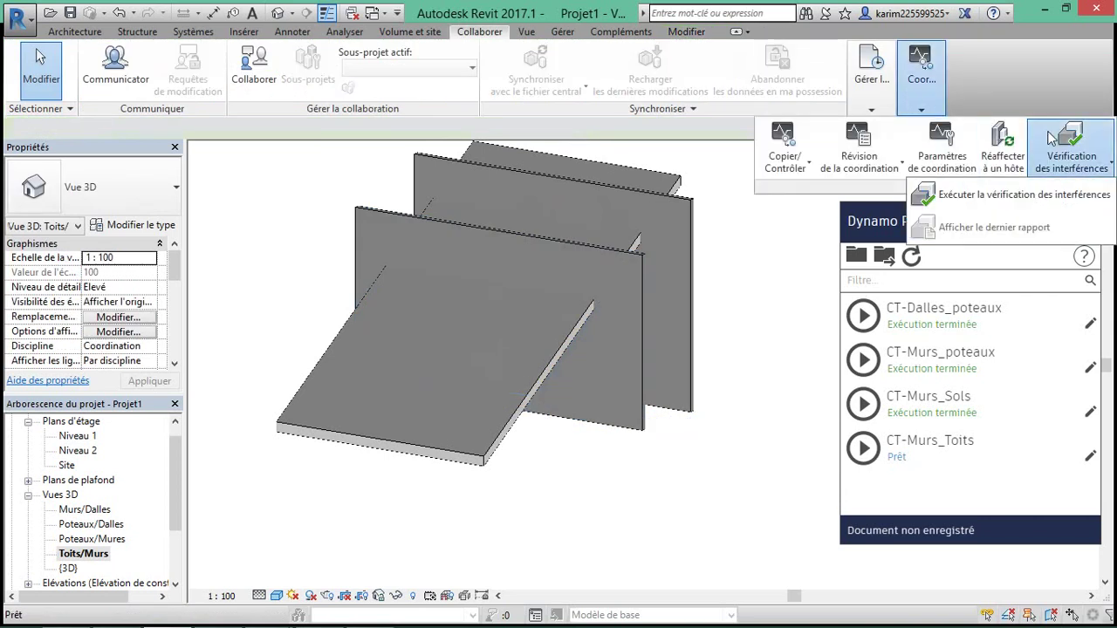
click(960, 194)
click(371, 191)
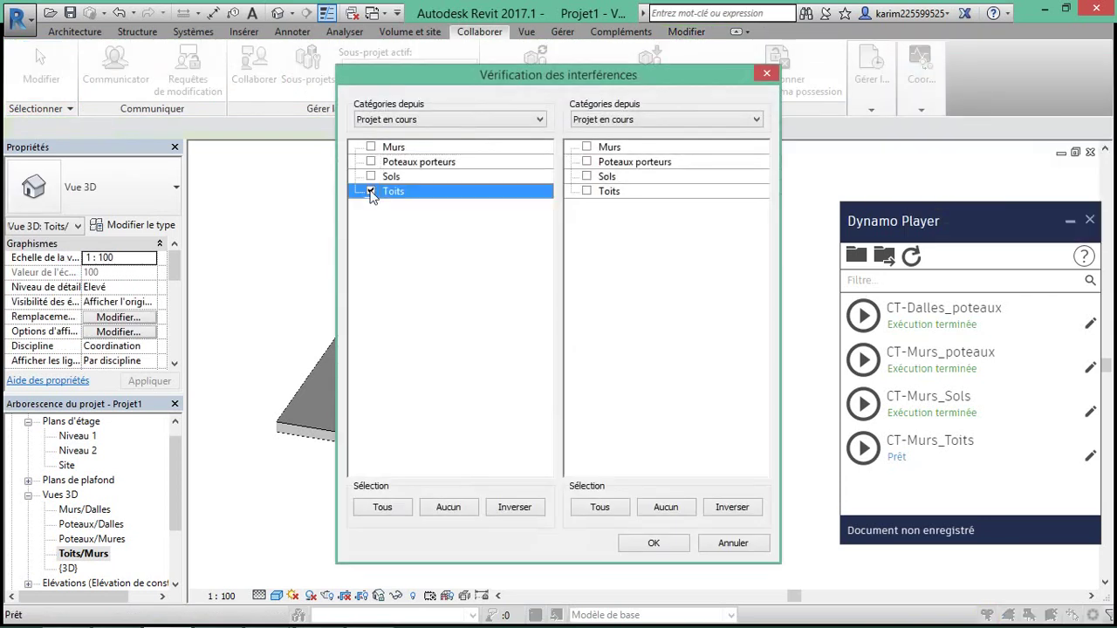
click(586, 146)
click(654, 543)
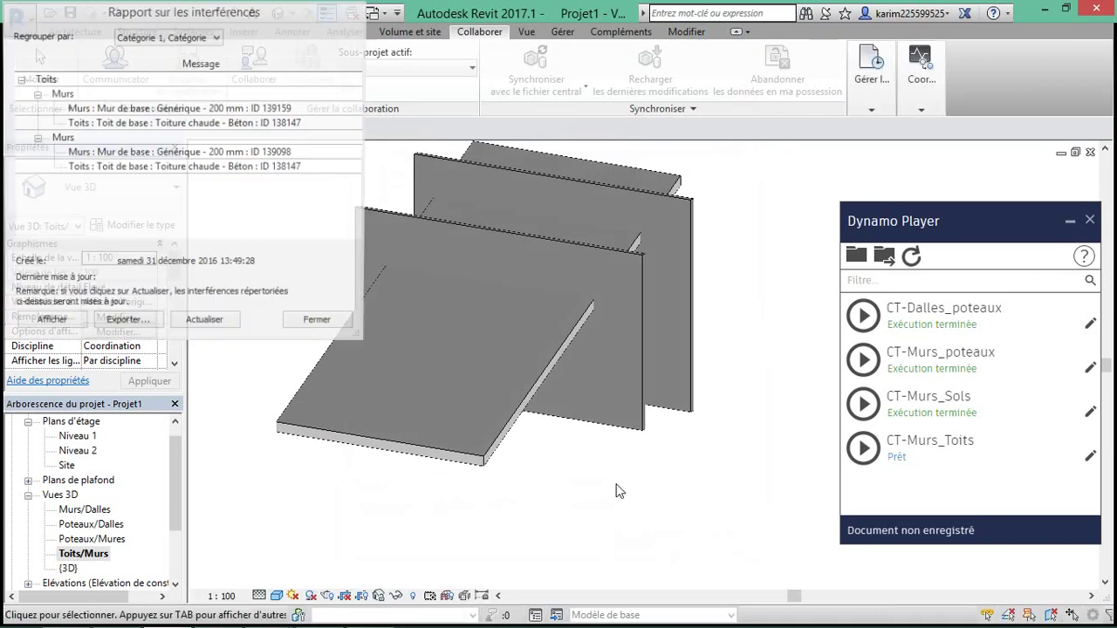
click(352, 329)
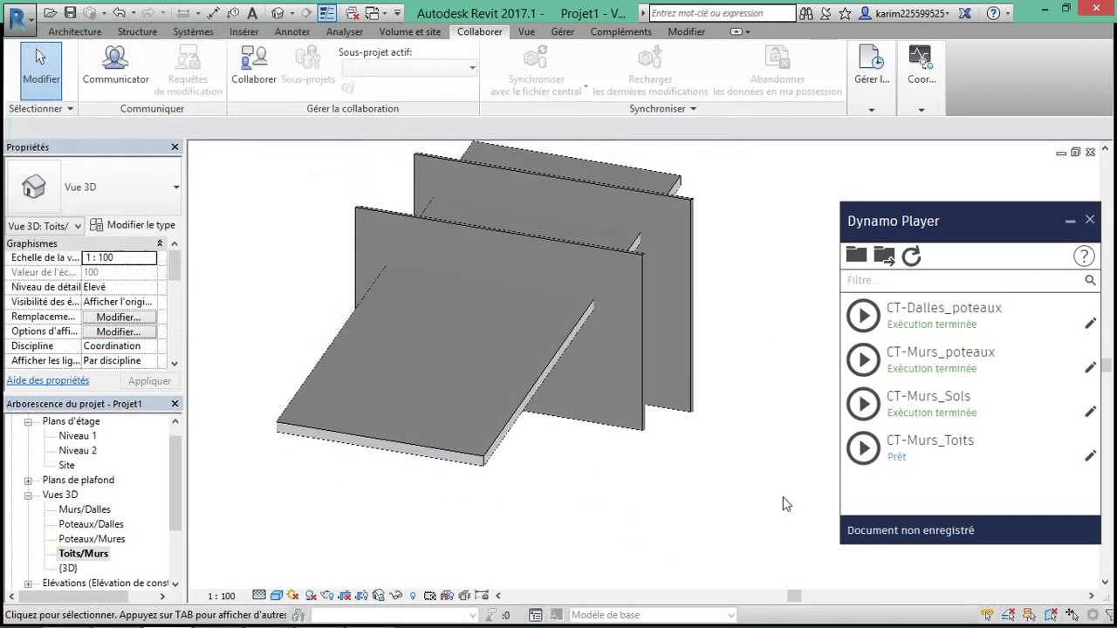
- Run CT-Murs_Toits, then temporarily hide the roof to inspect the slots cut in the two walls
click(856, 454)
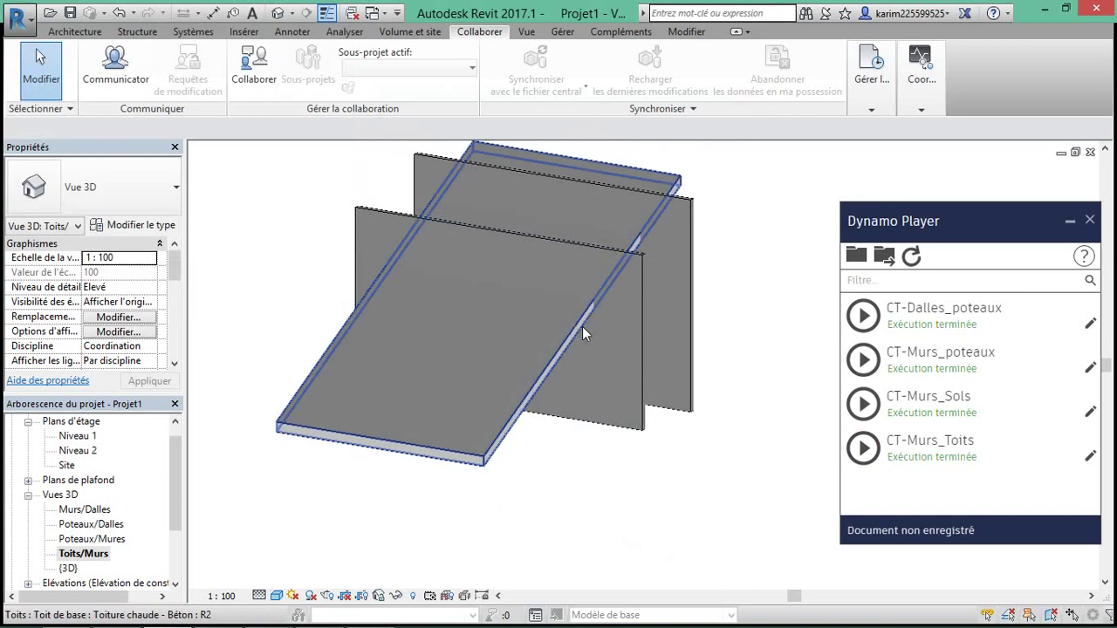
click(556, 360)
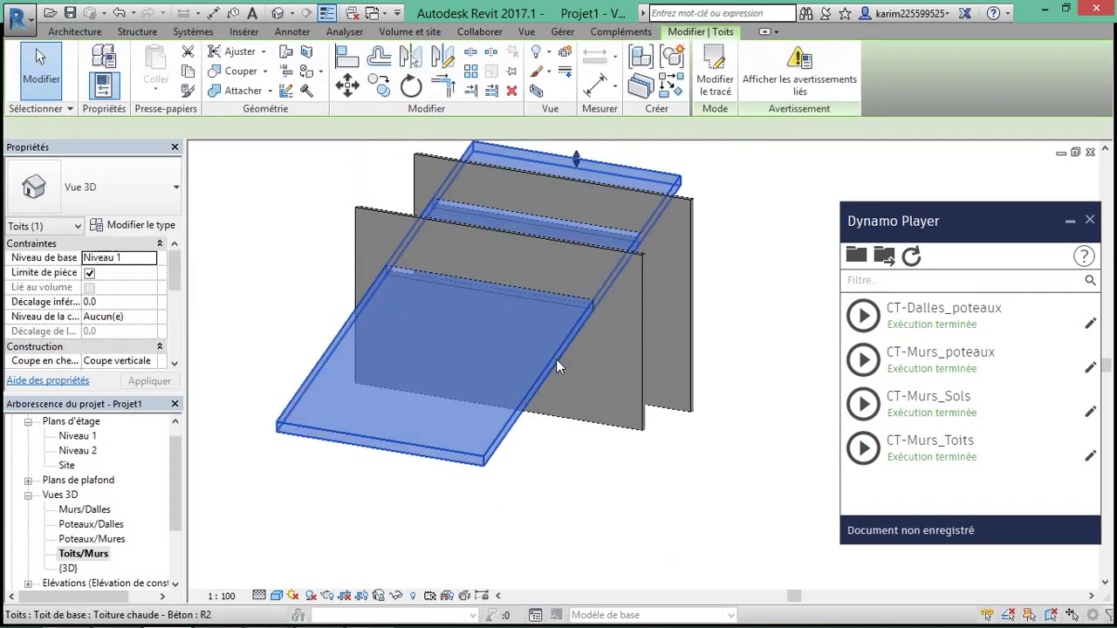
key(h)
key(h)
mouse_move(498, 466)
shift+middle_down()
mouse_move(580, 460)
mouse_move(461, 516)
shift+middle_up()
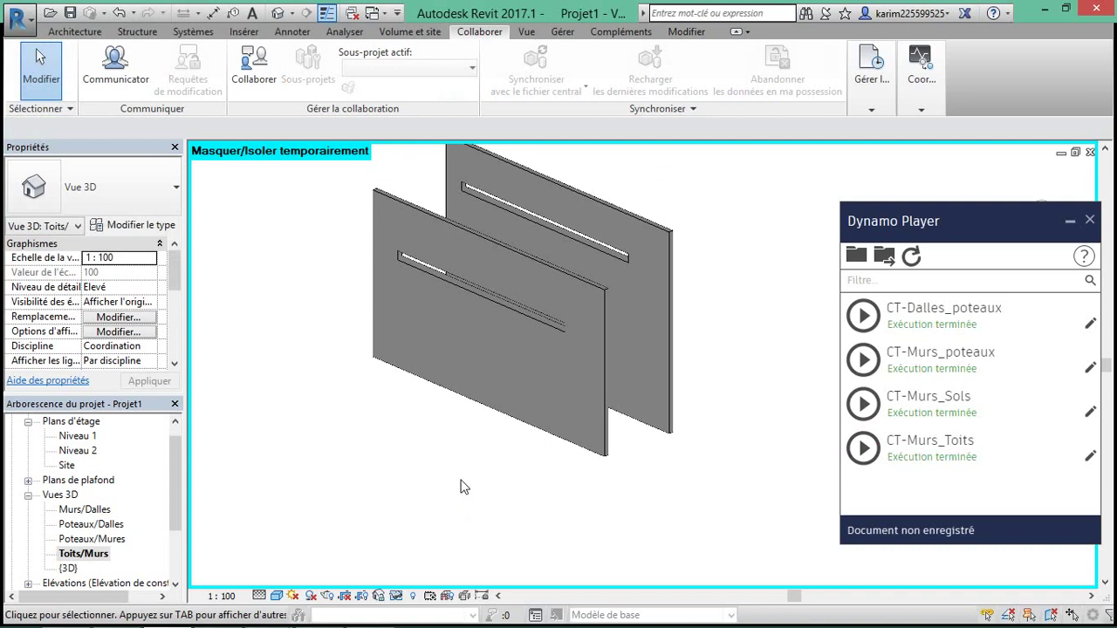
click(515, 458)
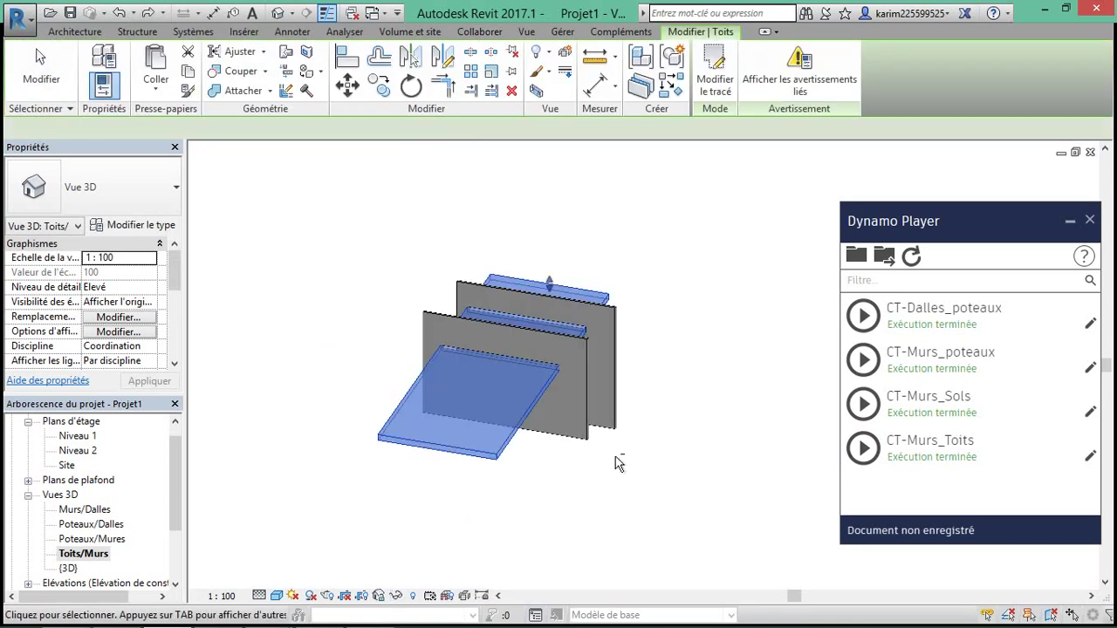
shift+middle_drag(615, 457, 702, 480)
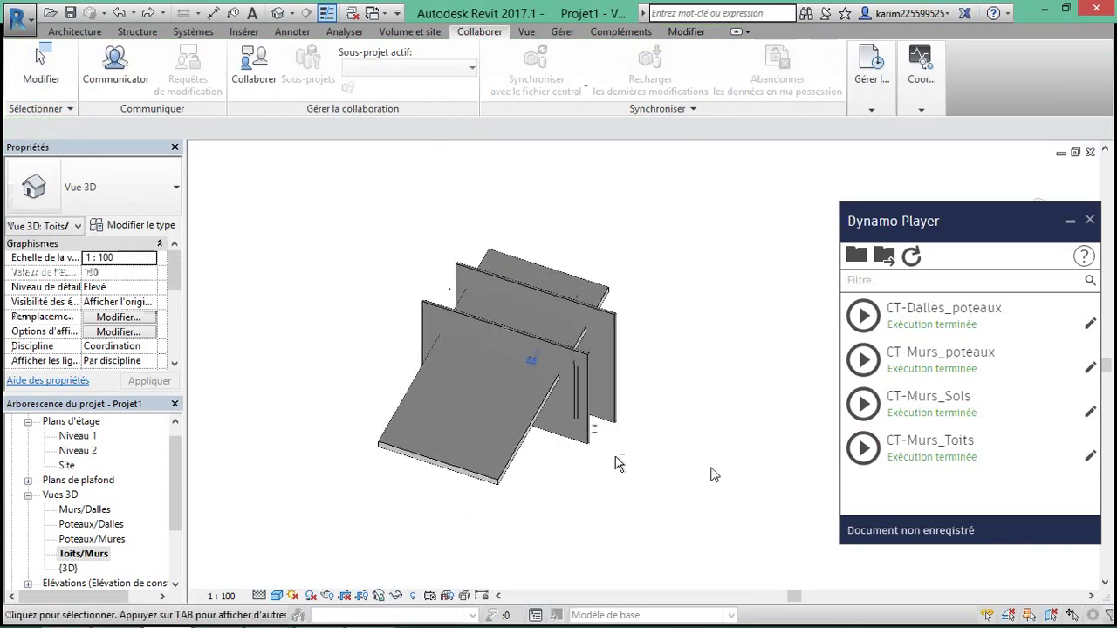